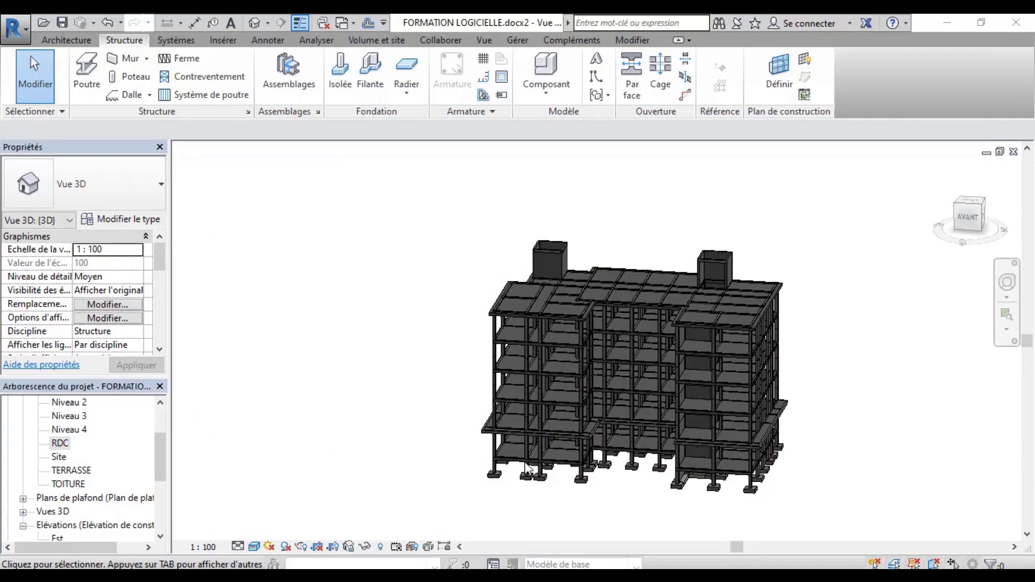
- Open the Niveau 1 floor plan showing the whole slab layout
scroll(526, 458, up, 4)
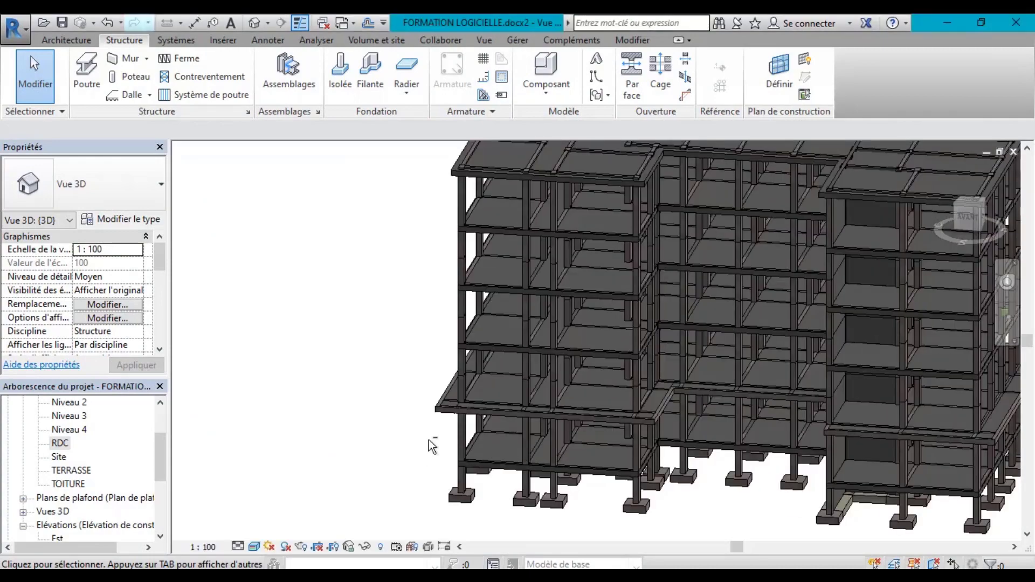
shift+middle_drag(331, 377, 326, 281)
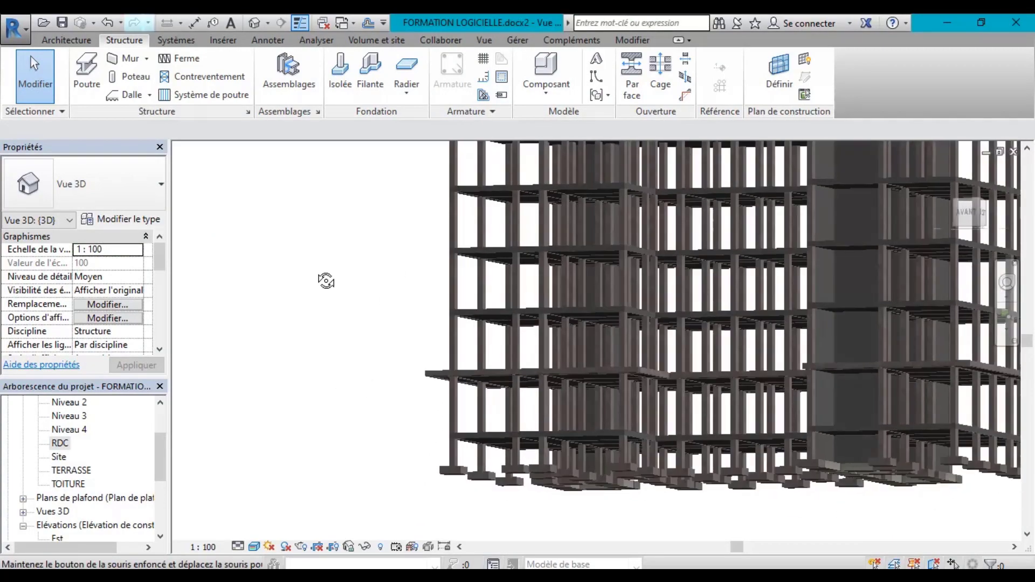
scroll(65, 429, up, 3)
double_click(66, 458)
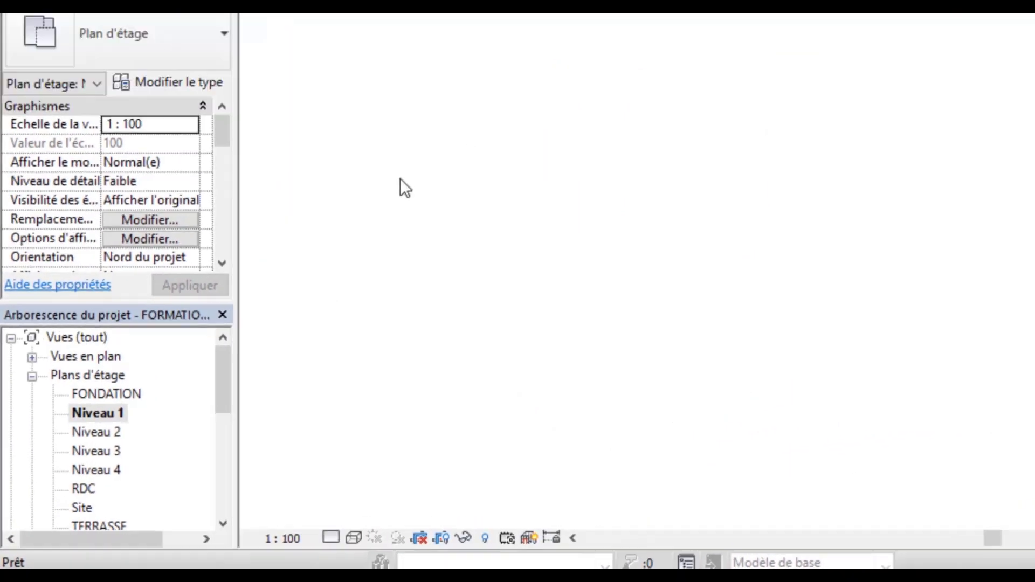
scroll(416, 220, down, 4)
scroll(372, 265, up, 5)
scroll(548, 140, up, 4)
scroll(688, 74, down, 3)
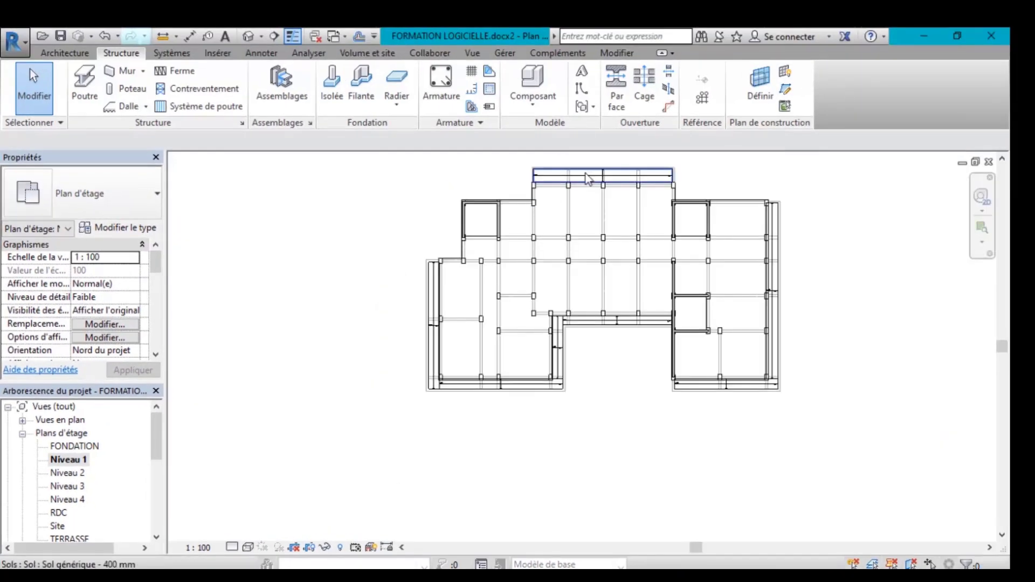
click(588, 179)
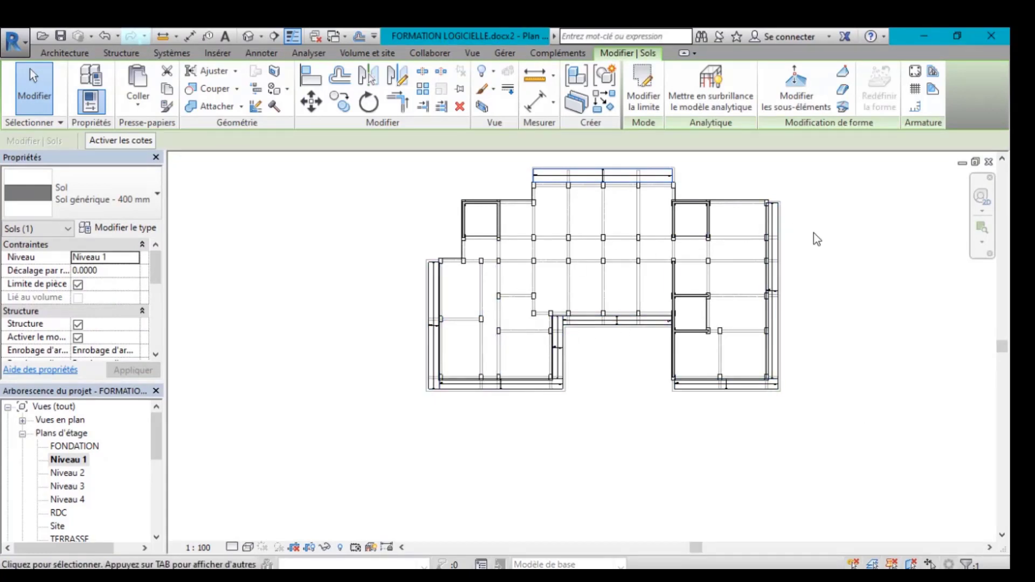
ctrl+click(772, 296)
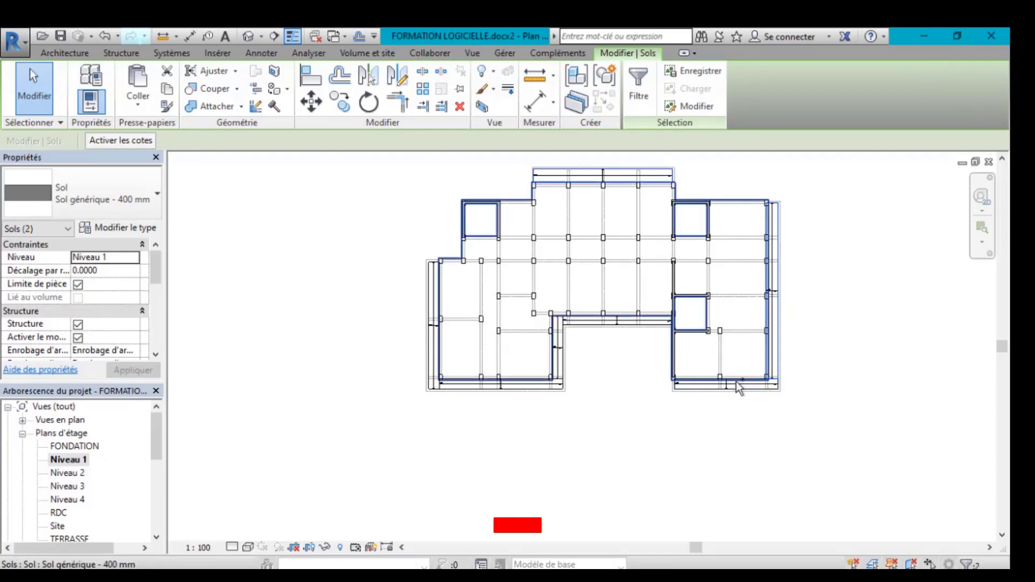
ctrl+click(732, 388)
ctrl+click(561, 389)
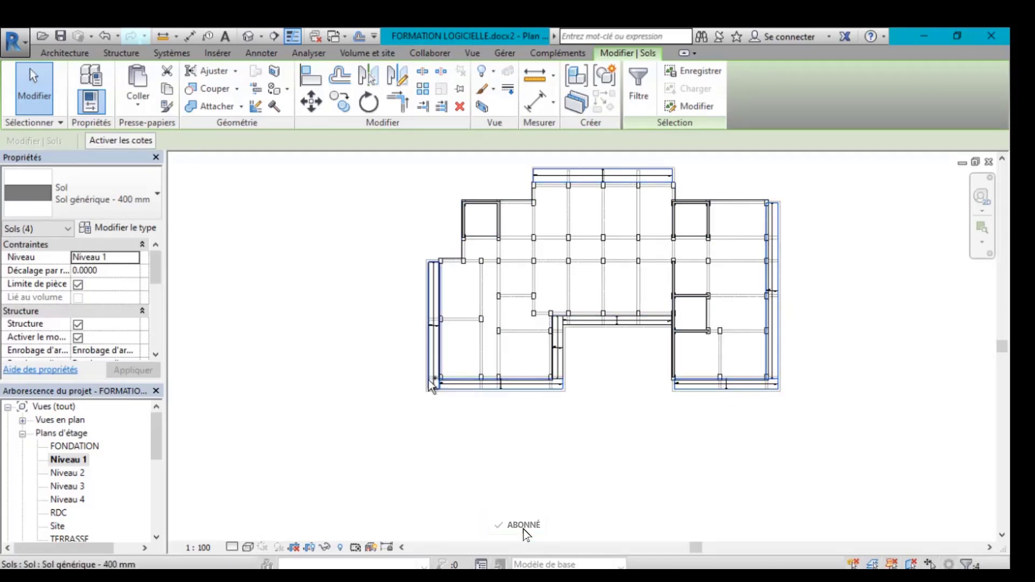
ctrl+click(430, 380)
ctrl+click(556, 344)
click(367, 236)
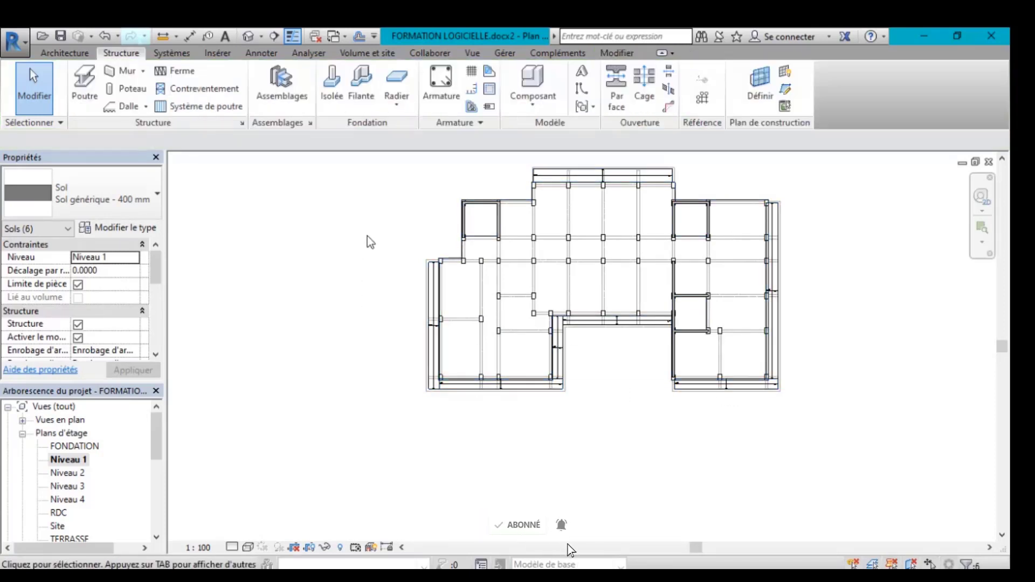
- Select the seven overhanging perimeter slabs on Niveau 1 and try pasting them aligned to upper levels including Niveau 2 and Niveau 3
click(775, 220)
ctrl+click(734, 389)
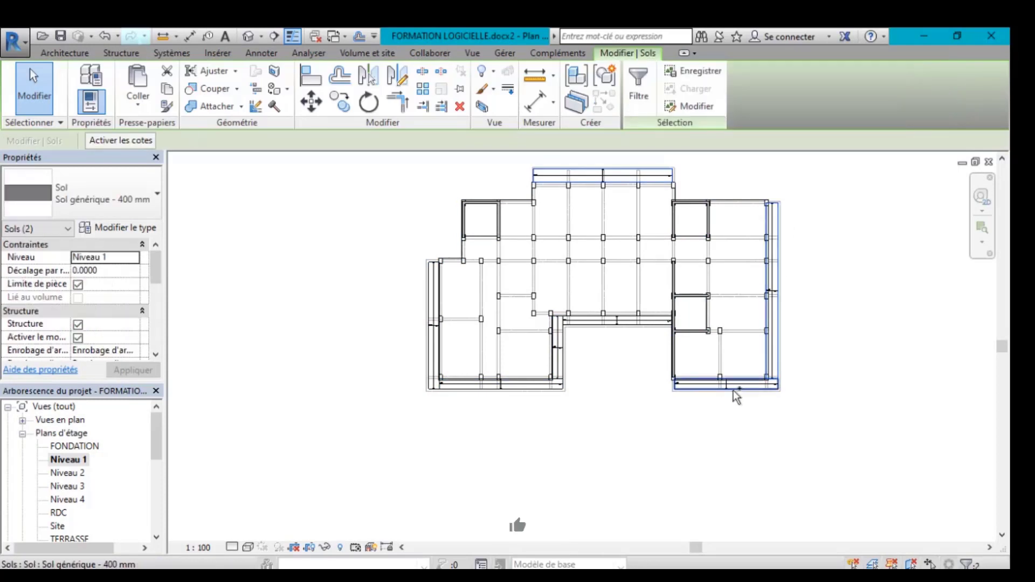
ctrl+click(637, 324)
ctrl+click(566, 344)
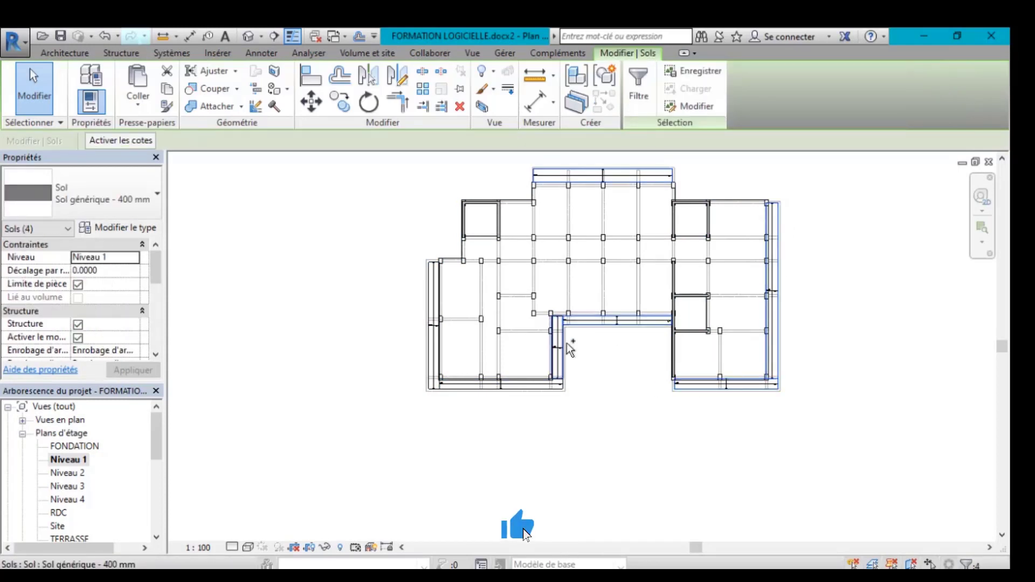
ctrl+click(561, 393)
ctrl+click(430, 379)
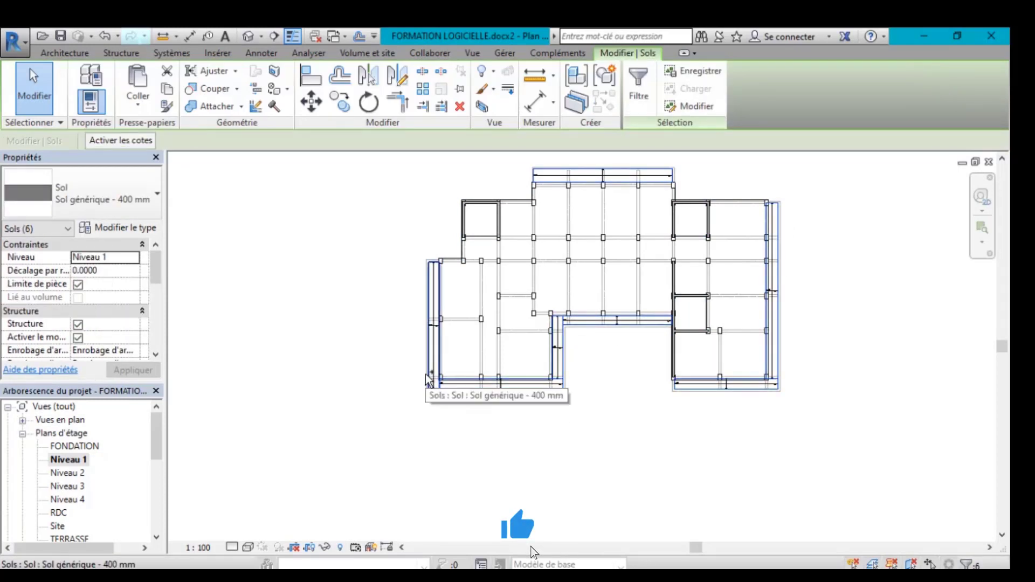
ctrl+click(428, 384)
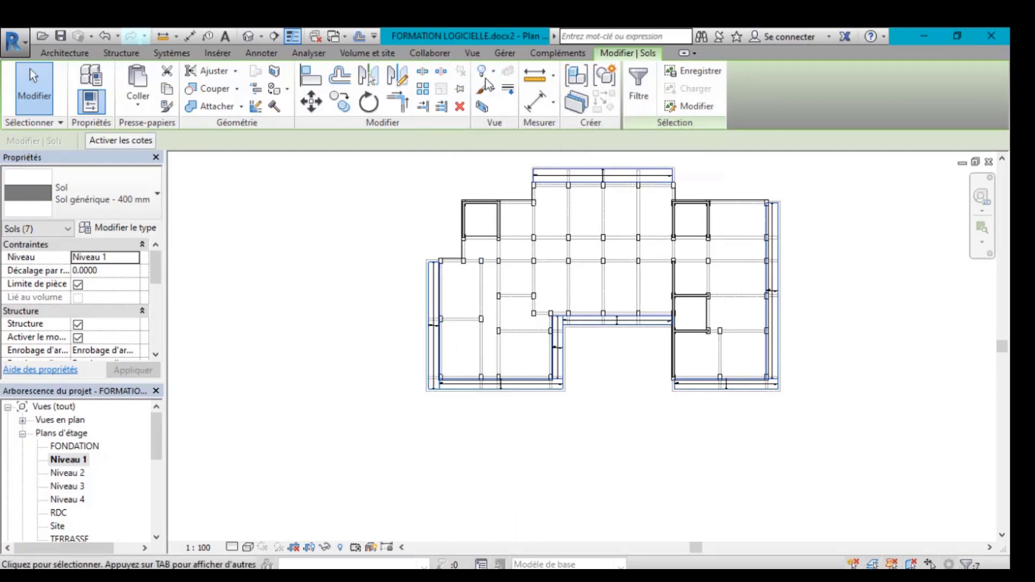
click(138, 103)
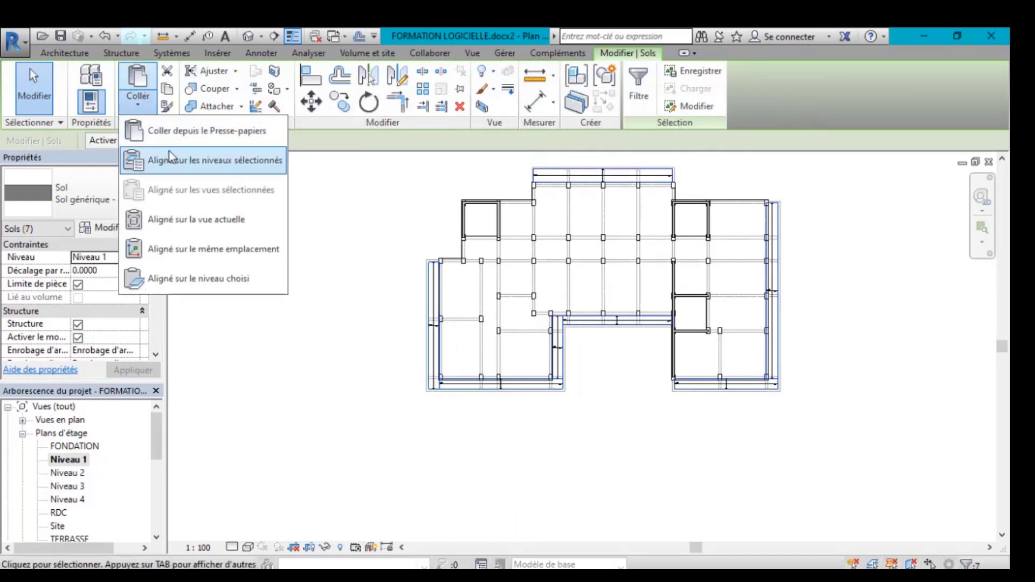
click(169, 157)
click(441, 227)
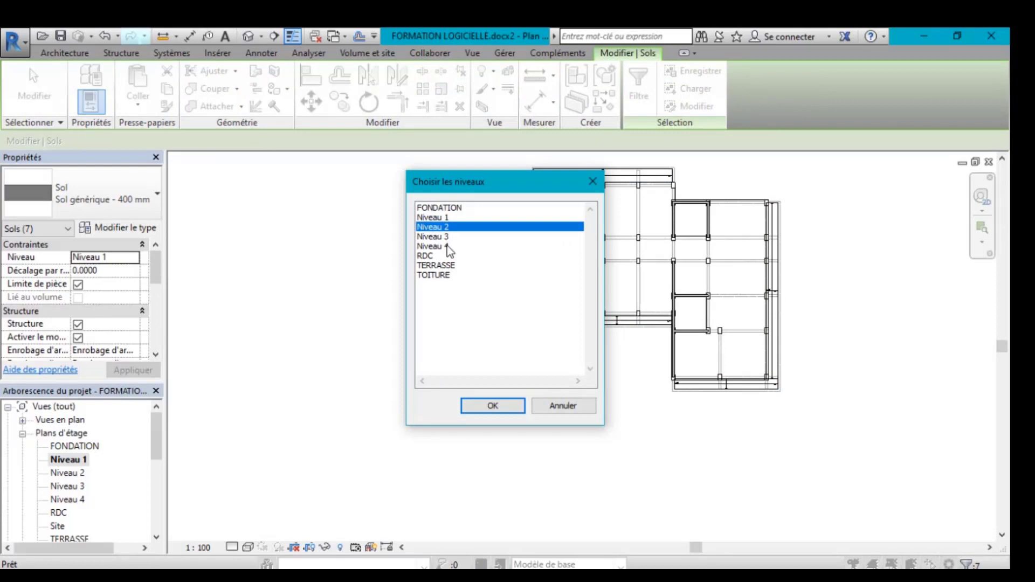
shift+click(447, 246)
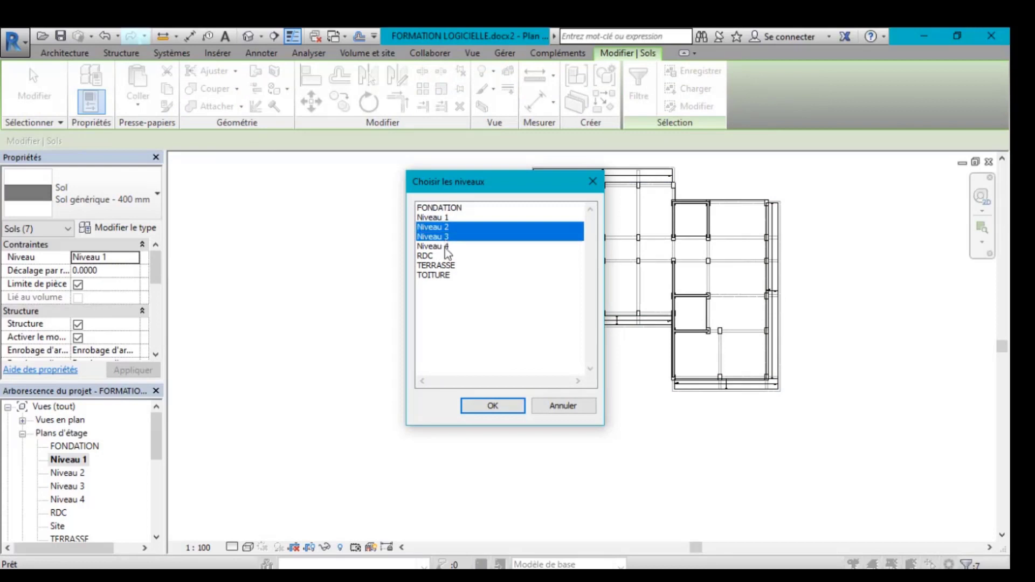
click(488, 406)
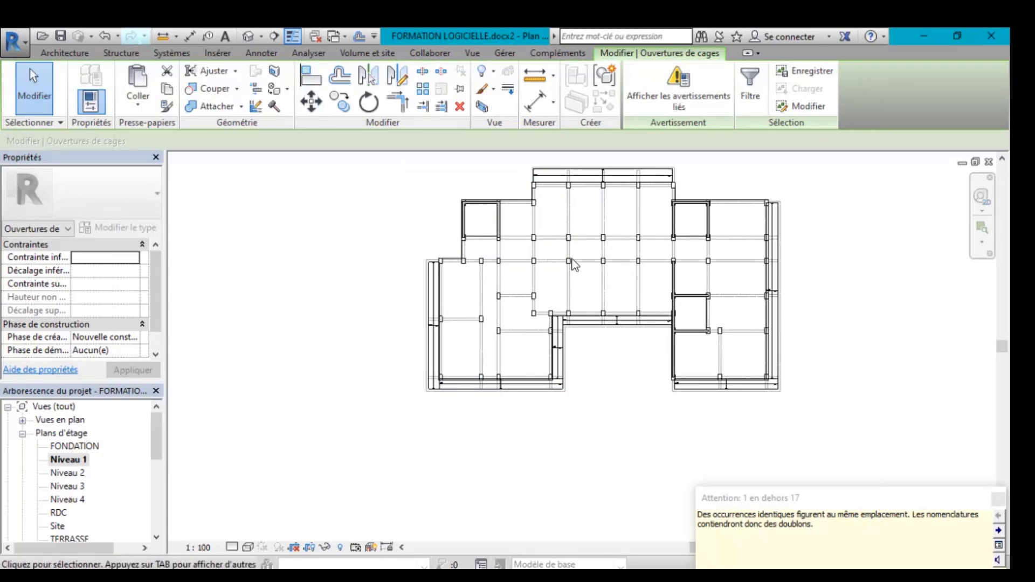
- Clear the selection and inspect the upper floors' edges in the 3D view
click(793, 400)
click(246, 36)
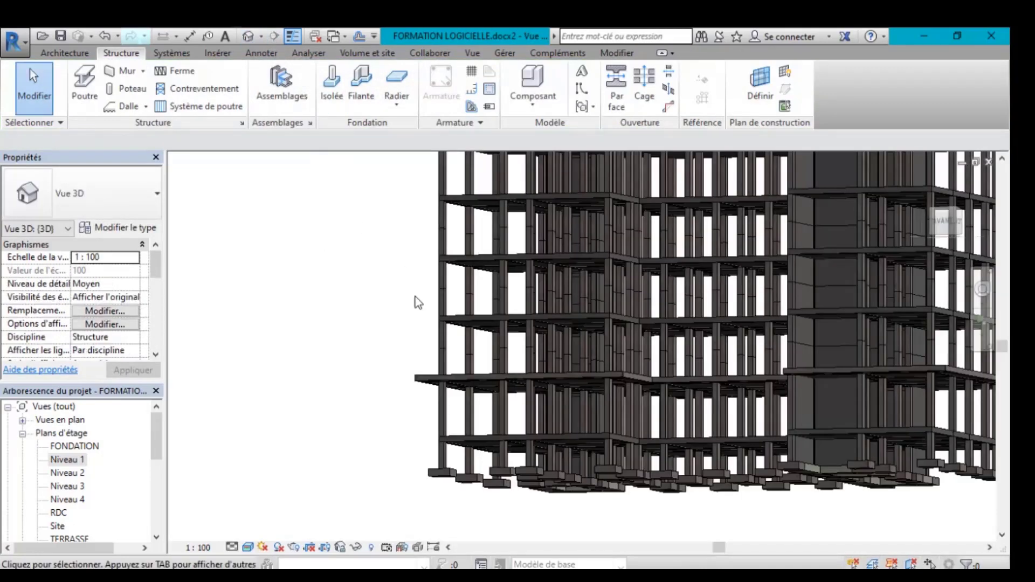
shift+middle_drag(416, 300, 251, 447)
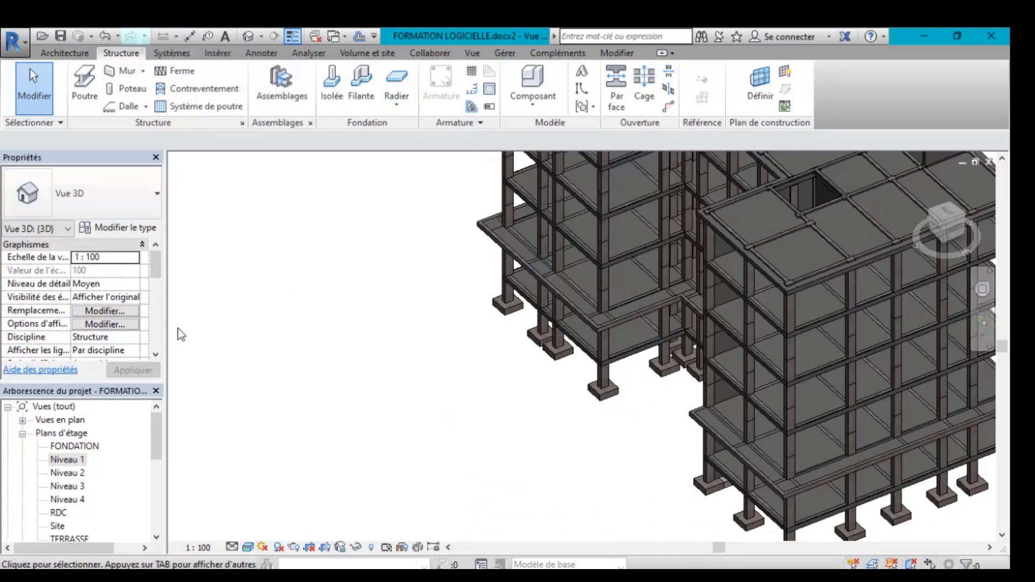
double_click(73, 461)
scroll(434, 280, up, 3)
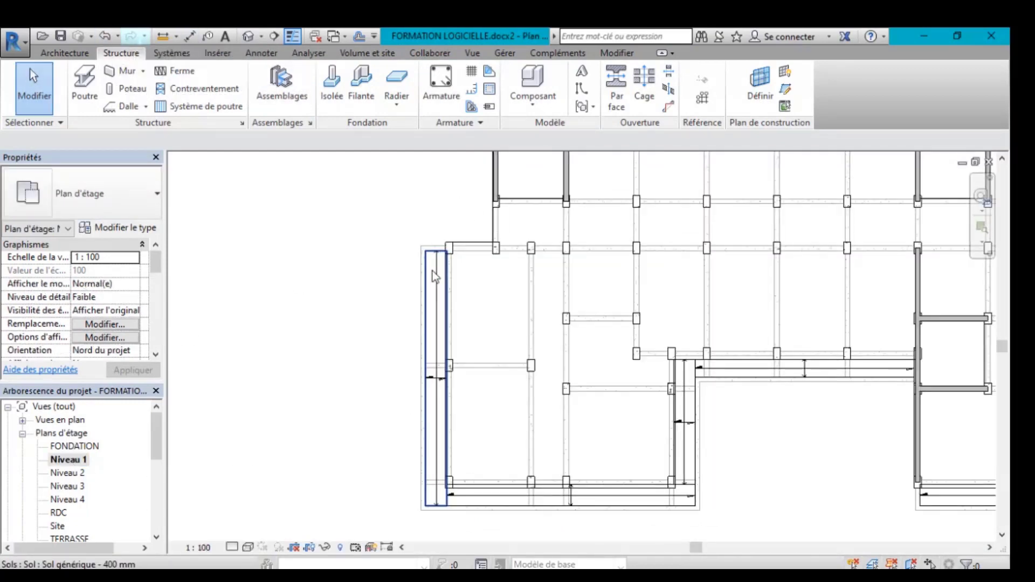
click(432, 271)
scroll(433, 271, down, 3)
ctrl+click(551, 181)
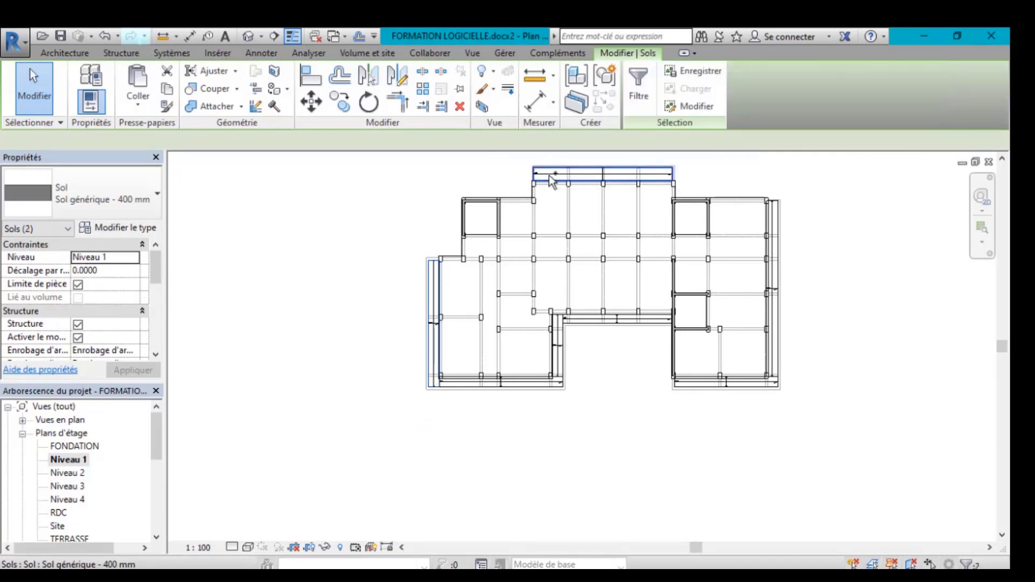
ctrl+click(772, 212)
ctrl+click(749, 387)
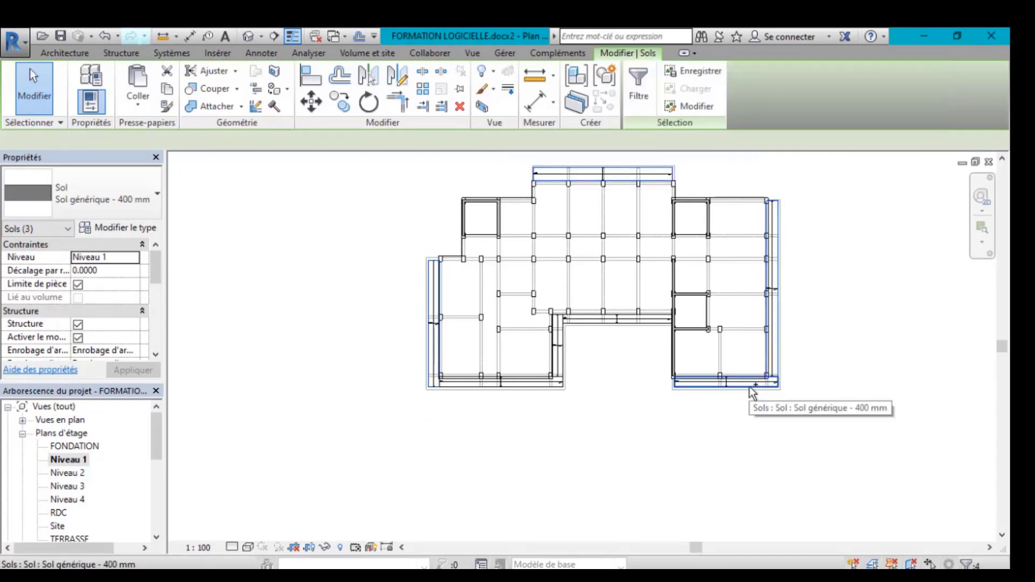
ctrl+click(616, 322)
ctrl+click(556, 343)
ctrl+click(531, 384)
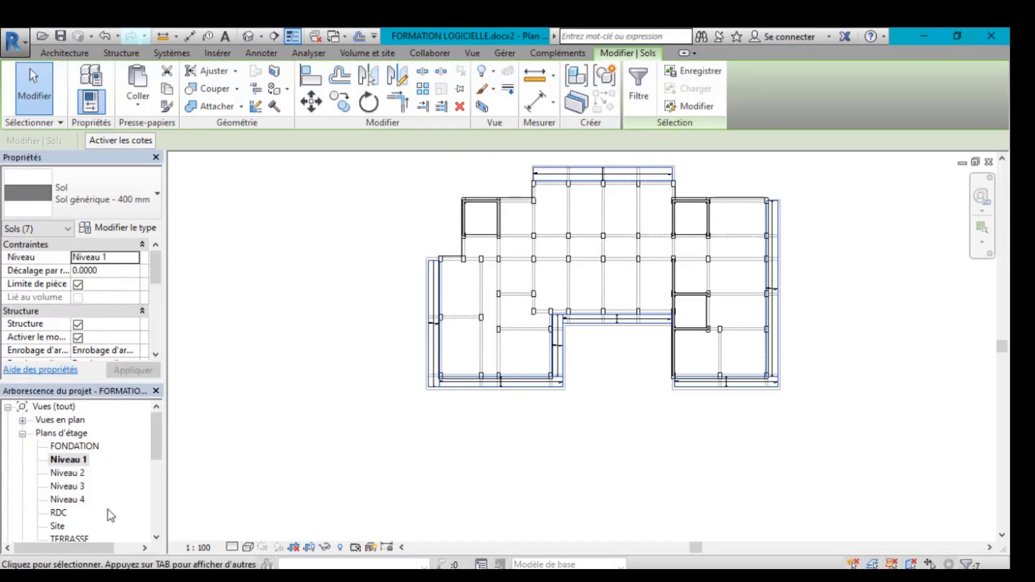
click(345, 104)
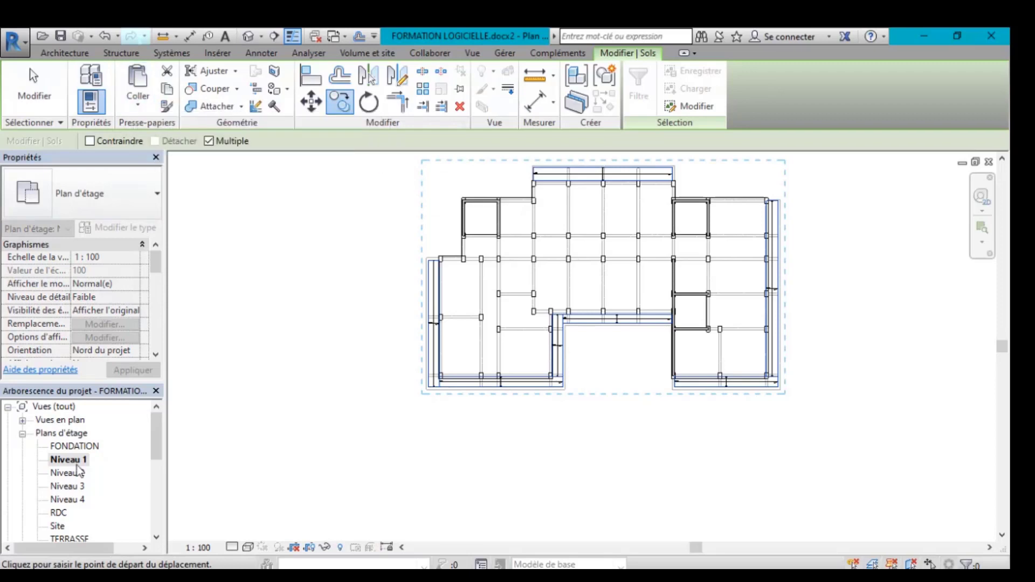
- Examine the building's slab edges and levels in the Est elevation and in the 3D view
scroll(81, 507, down, 3)
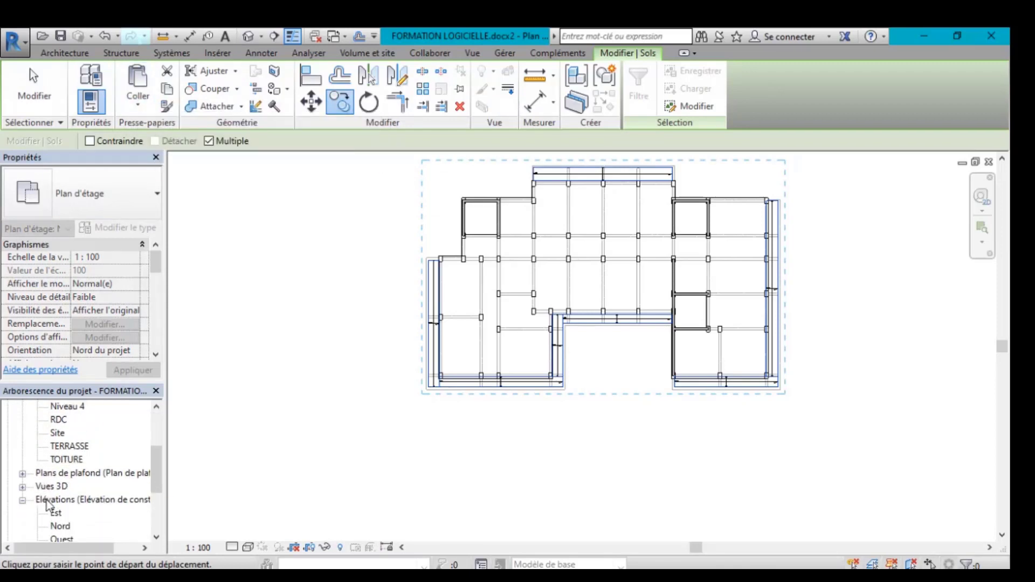
double_click(56, 513)
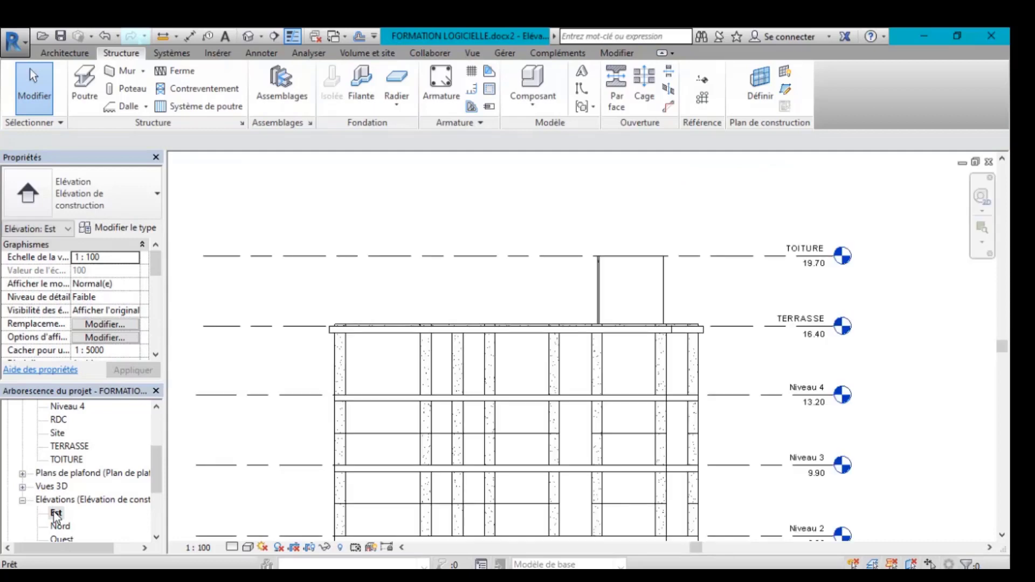
scroll(356, 332, down, 4)
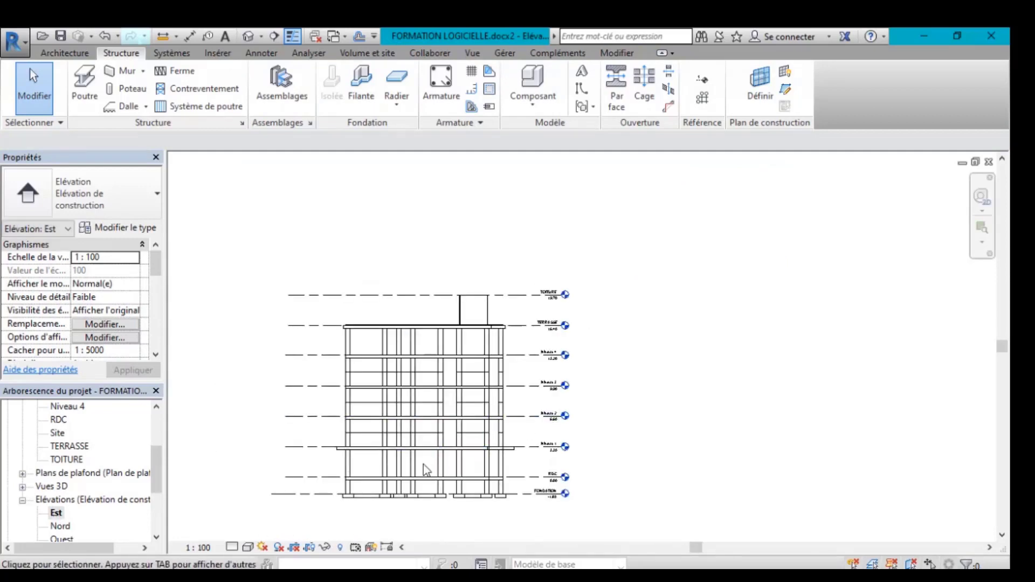
click(248, 36)
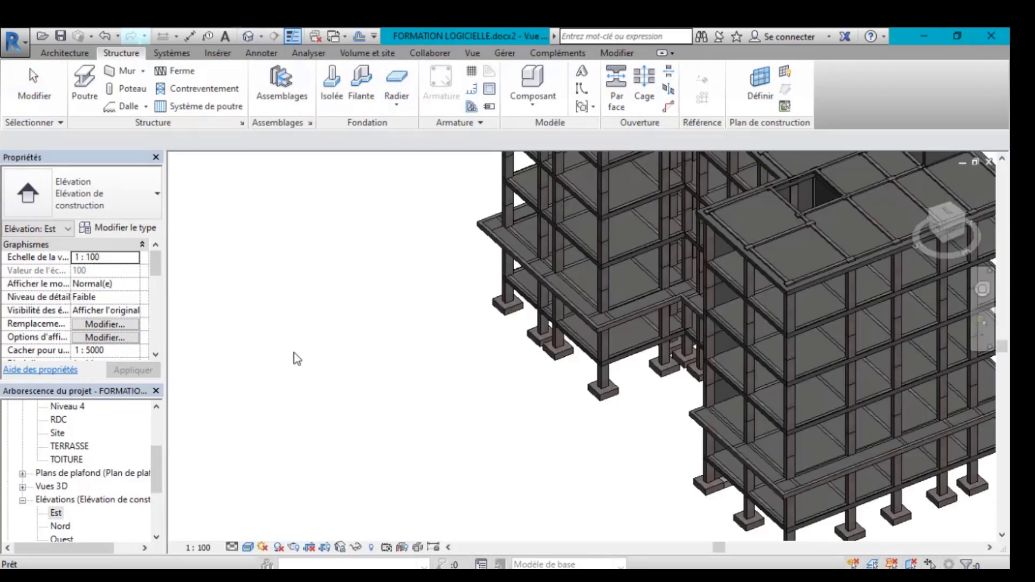
scroll(295, 354, down, 3)
shift+middle_drag(645, 336, 755, 482)
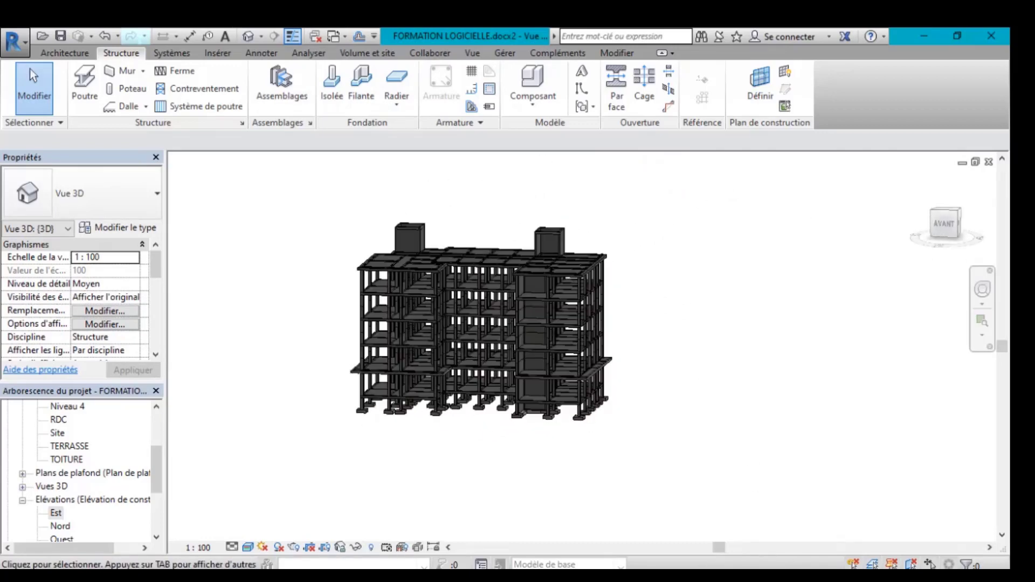
click(593, 572)
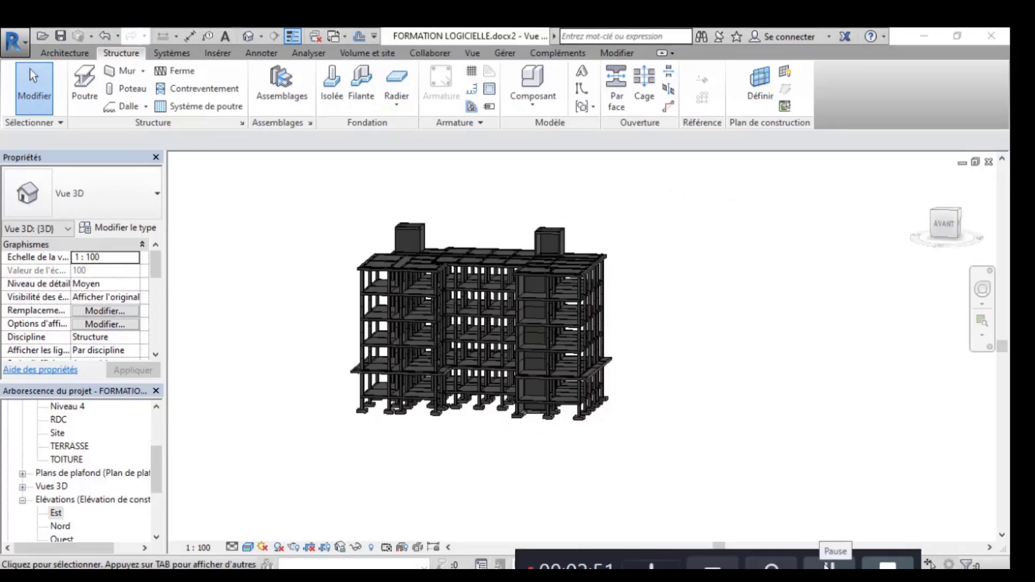
click(844, 561)
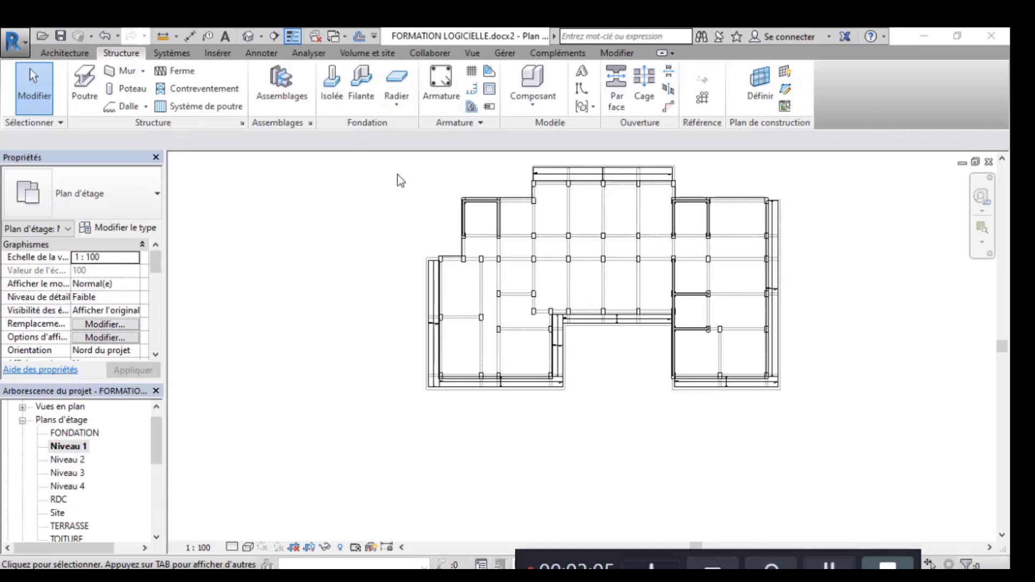
- Inspect the overhanging slabs on every floor from several sides in the 3D view
click(247, 36)
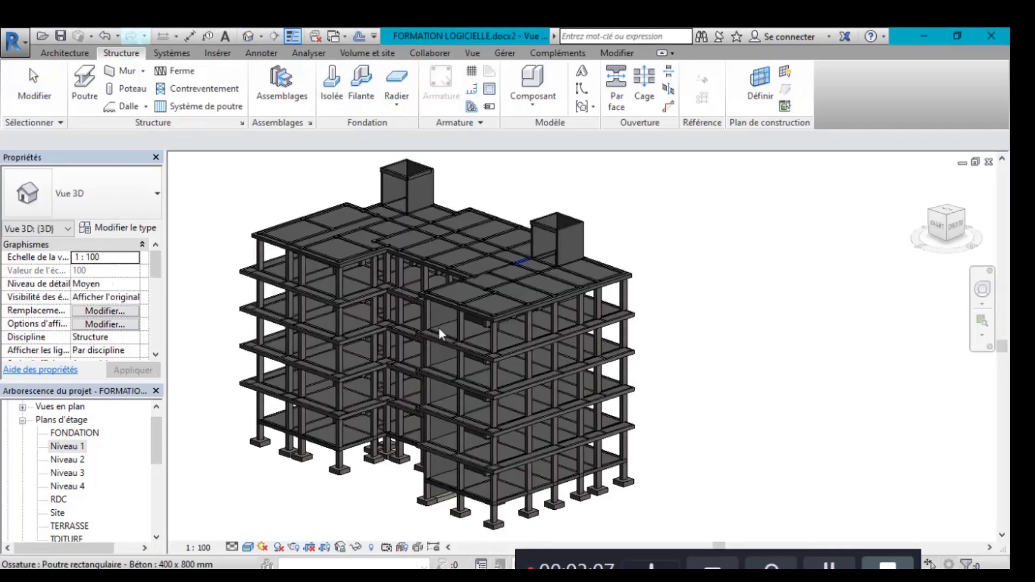
shift+middle_drag(211, 278, 386, 343)
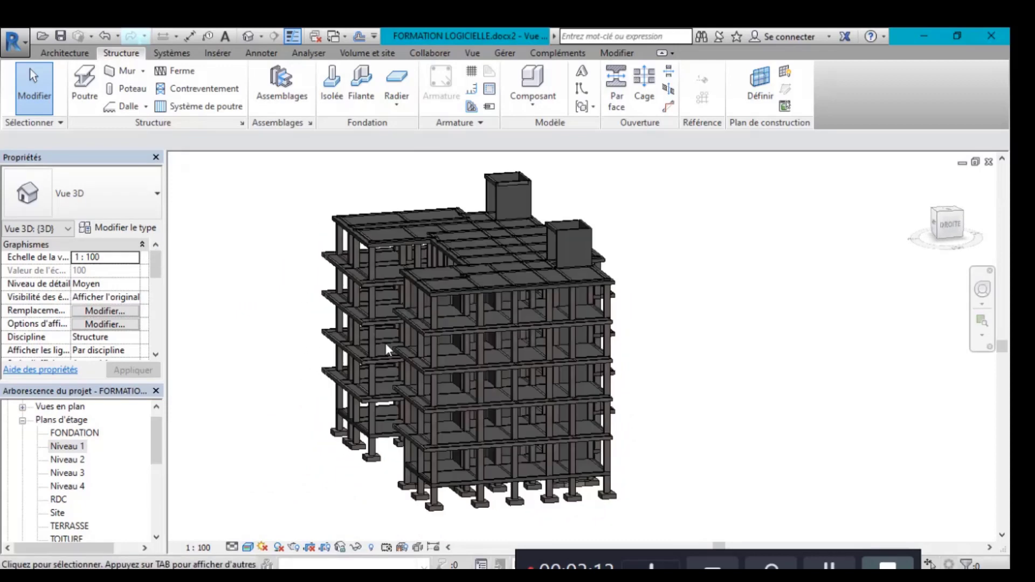
shift+middle_drag(707, 347, 908, 341)
scroll(526, 330, down, 3)
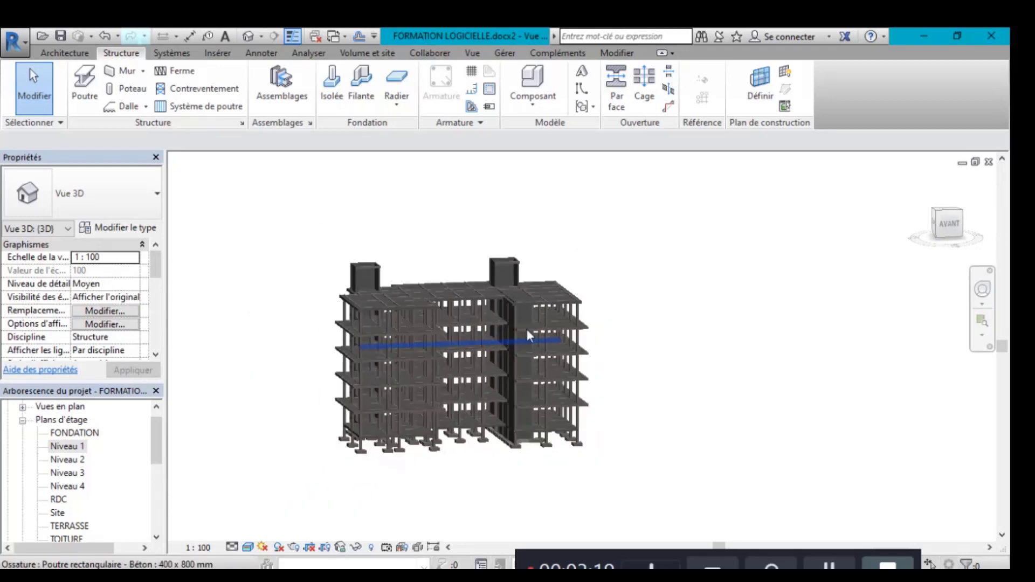
shift+middle_drag(733, 344, 777, 346)
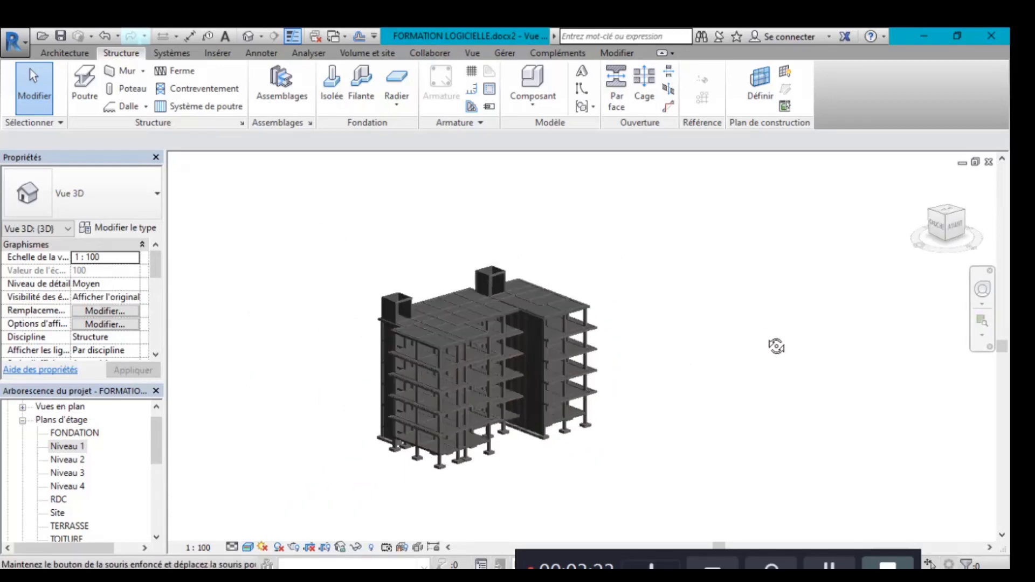
scroll(426, 460, up, 5)
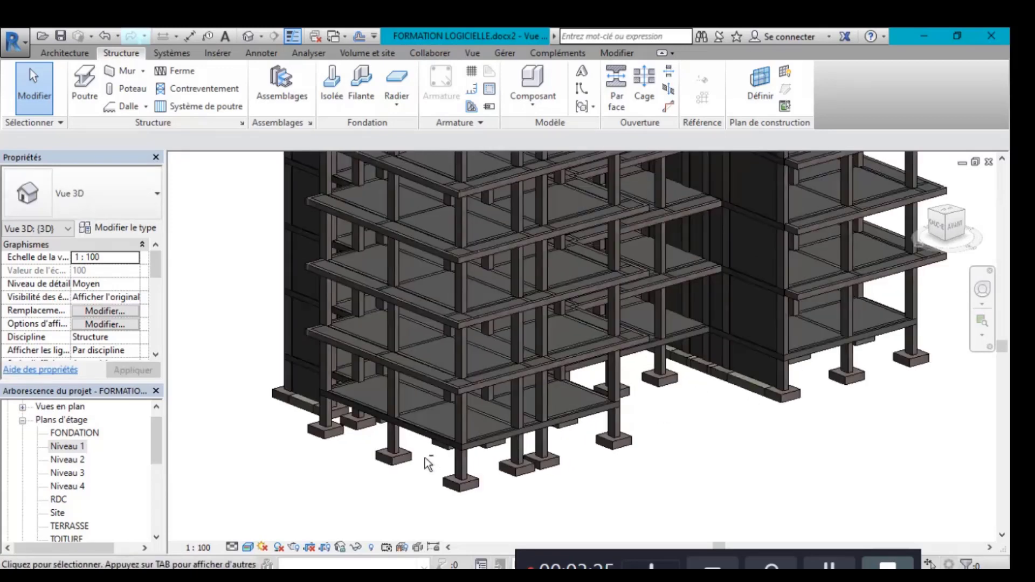
- Cancel the access ramp sketch on Niveau 1 and inspect the whole building in the 3D view
scroll(425, 458, down, 5)
shift+middle_drag(316, 358, 277, 406)
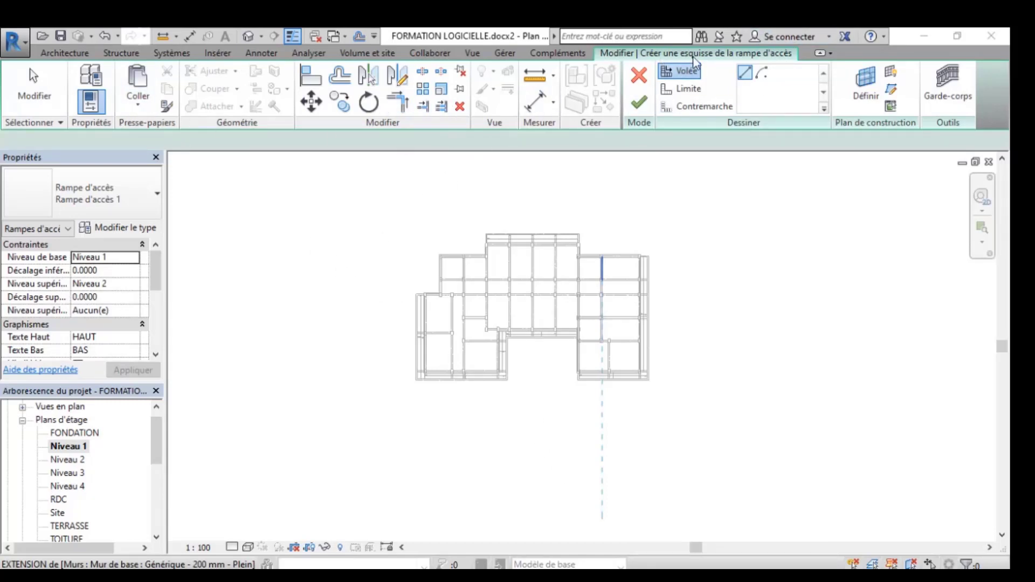
click(636, 79)
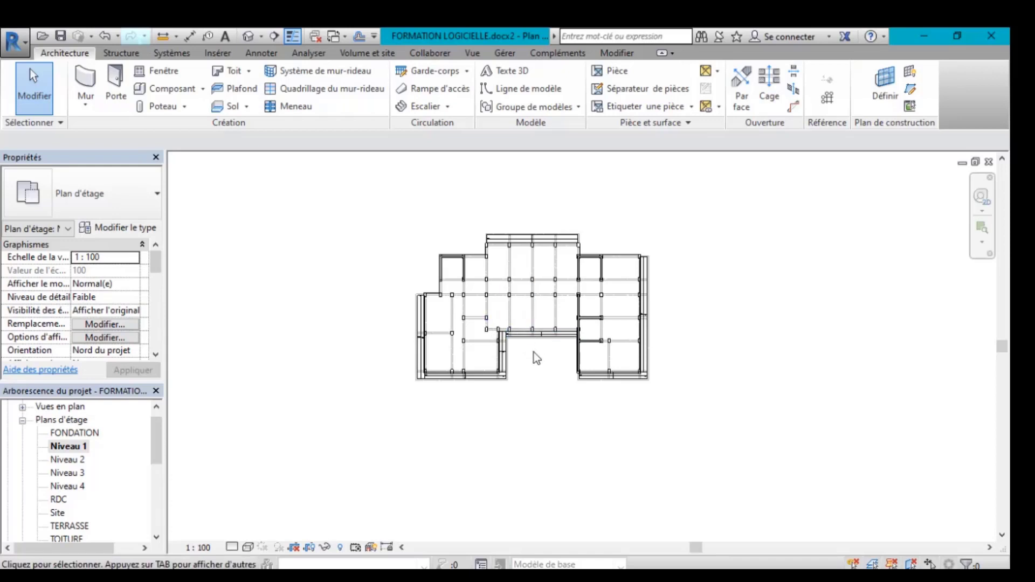
middle_drag(455, 403, 482, 381)
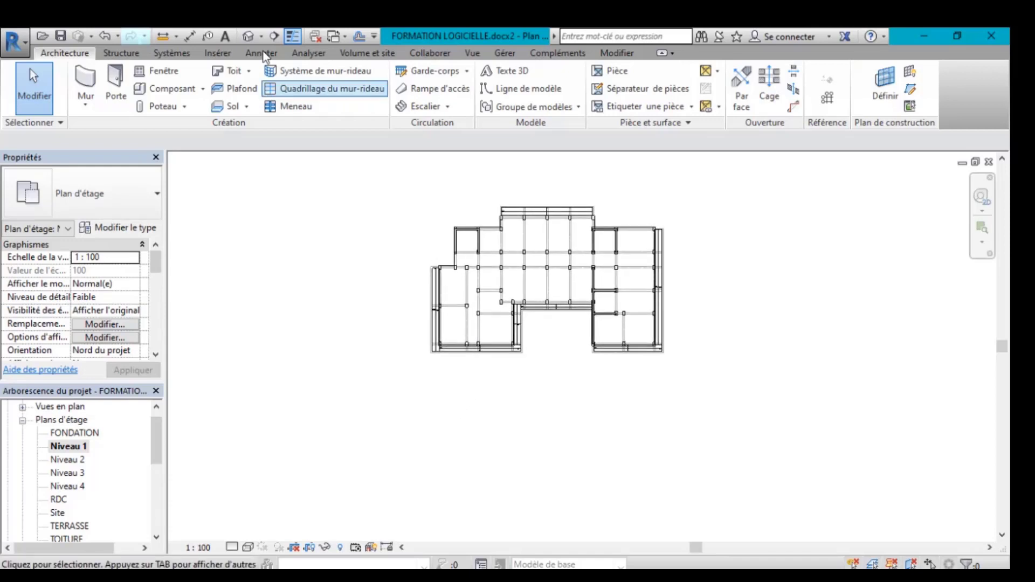
click(251, 41)
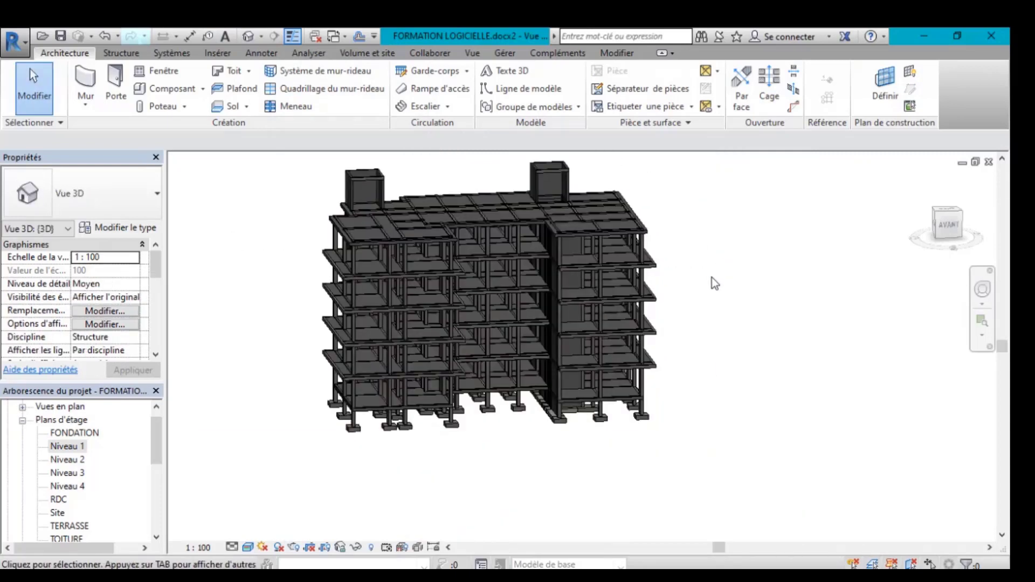
shift+middle_drag(707, 274, 686, 262)
scroll(324, 334, down, 1)
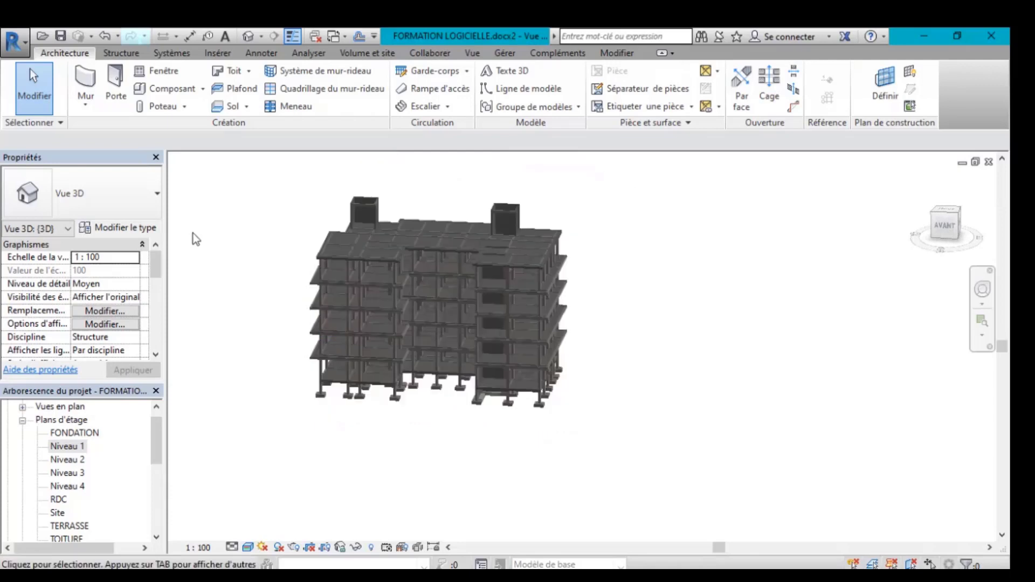
middle_drag(203, 230, 328, 218)
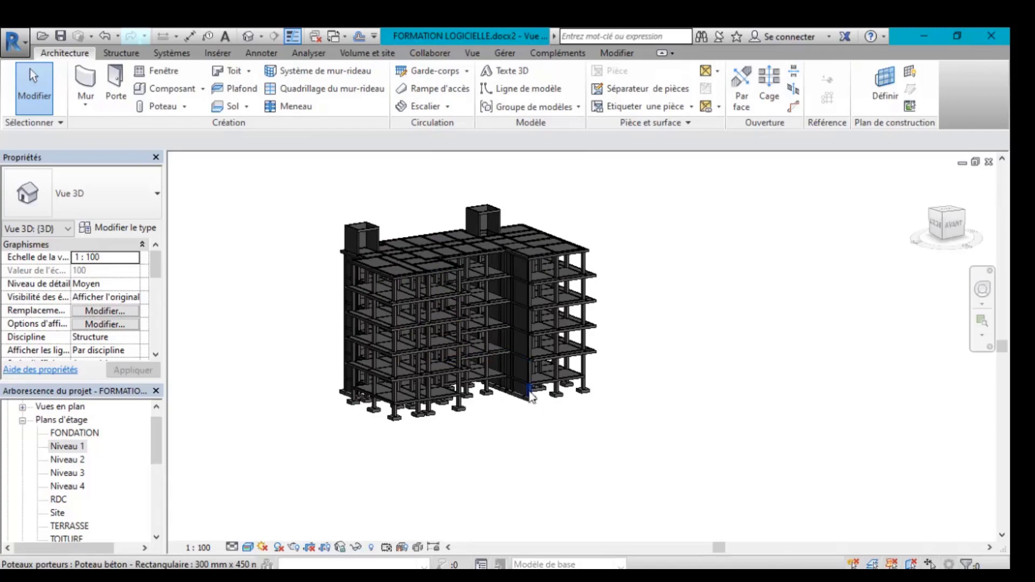
- Turn on the display of analytical model categories in the 3D view's visibility/graphics overrides and apply it
key(v)
key(v)
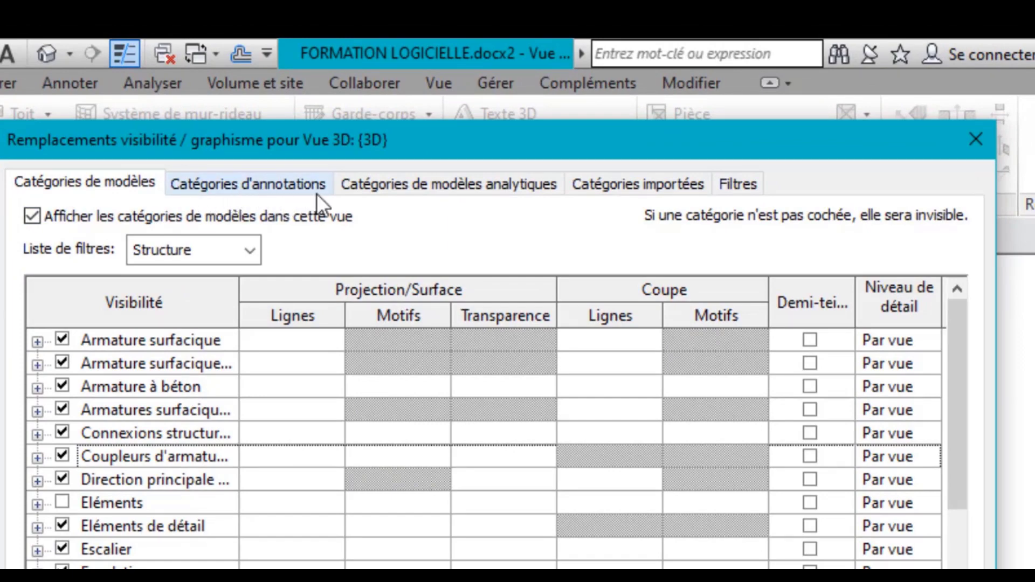
click(461, 189)
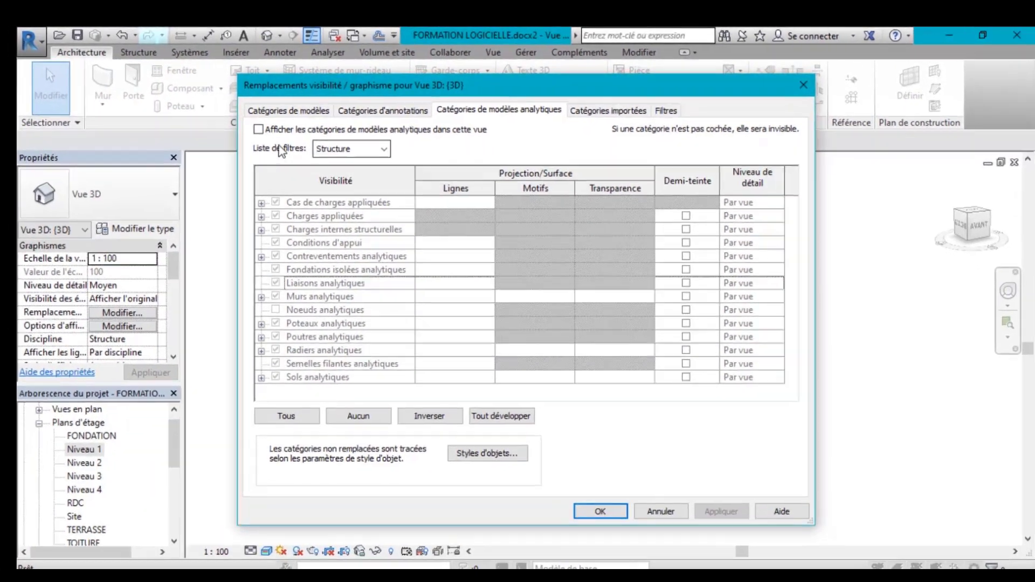
click(258, 126)
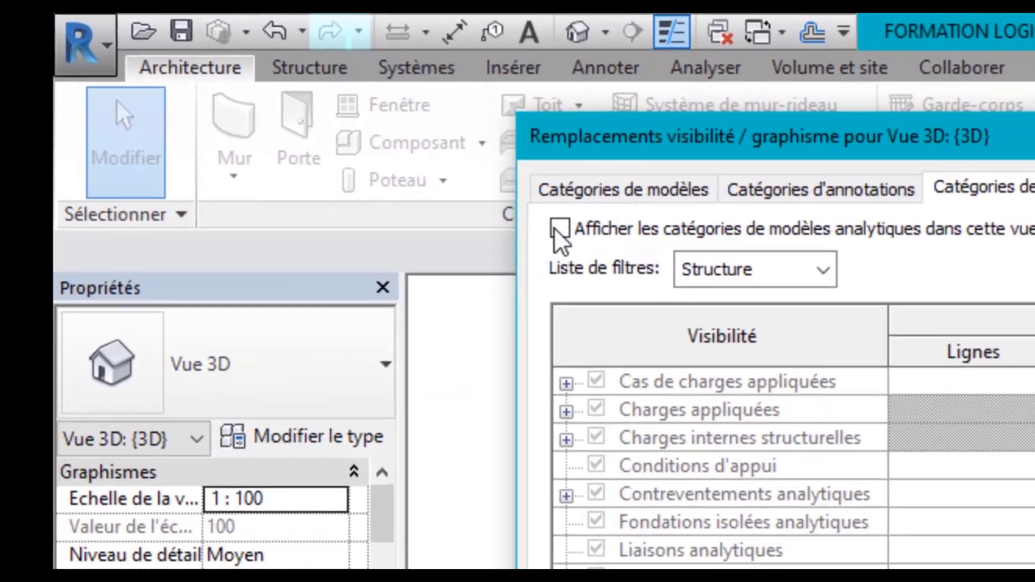
click(558, 230)
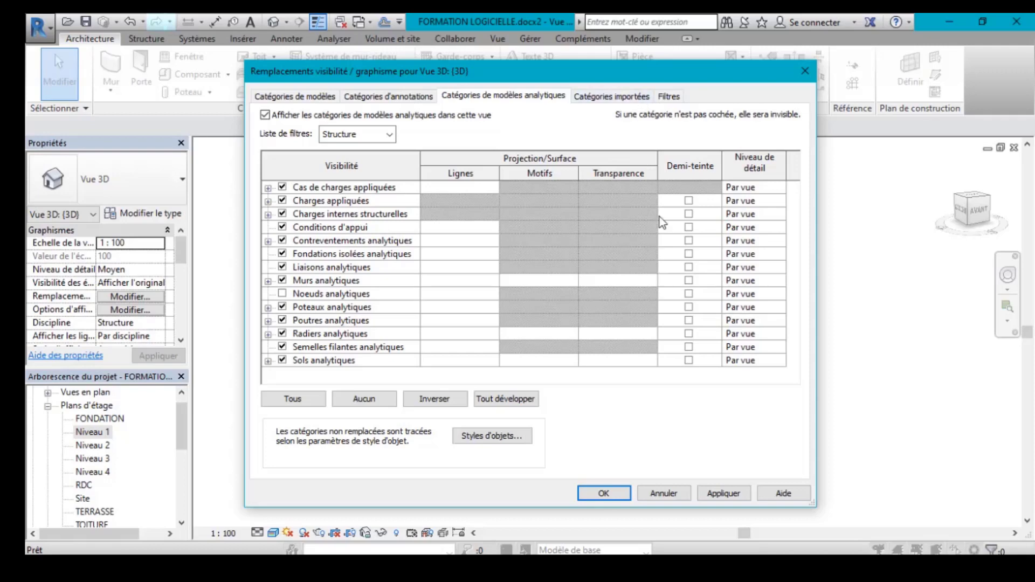
click(615, 496)
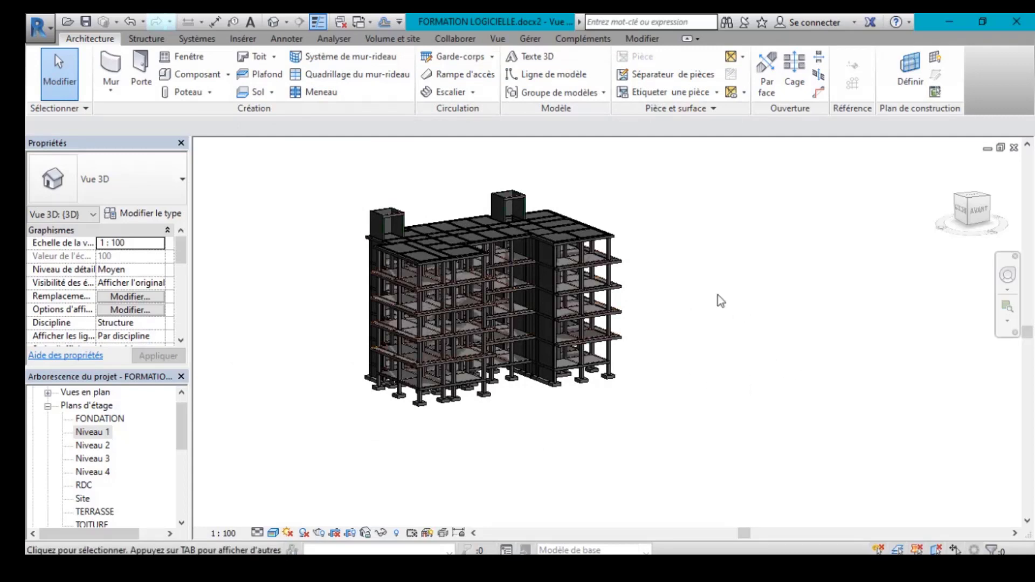
- Inspect the analytical lines on the building from another side while toggling the analytical model's display off, on and off
shift+middle_drag(755, 274, 619, 244)
scroll(305, 296, up, 4)
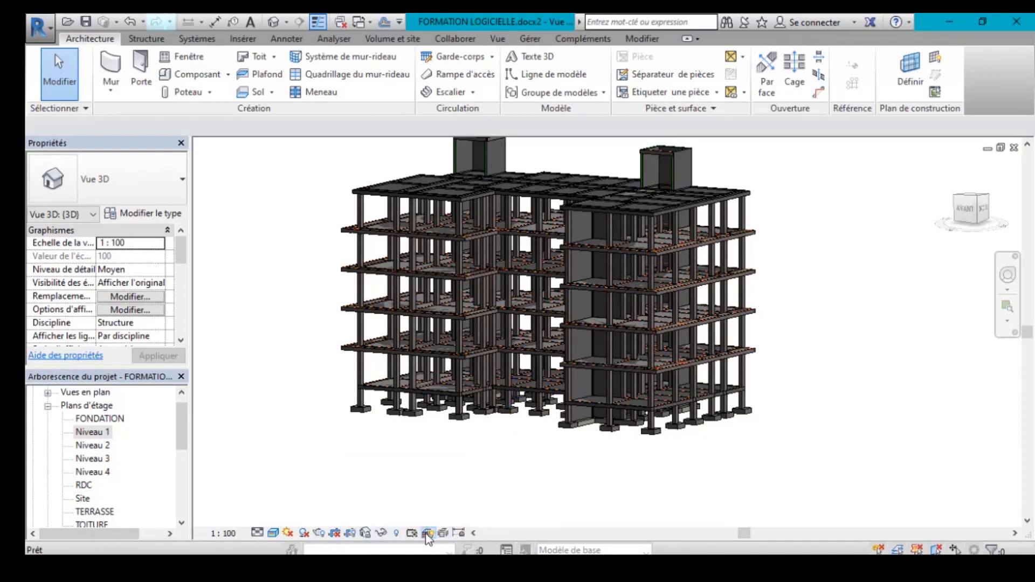
click(427, 533)
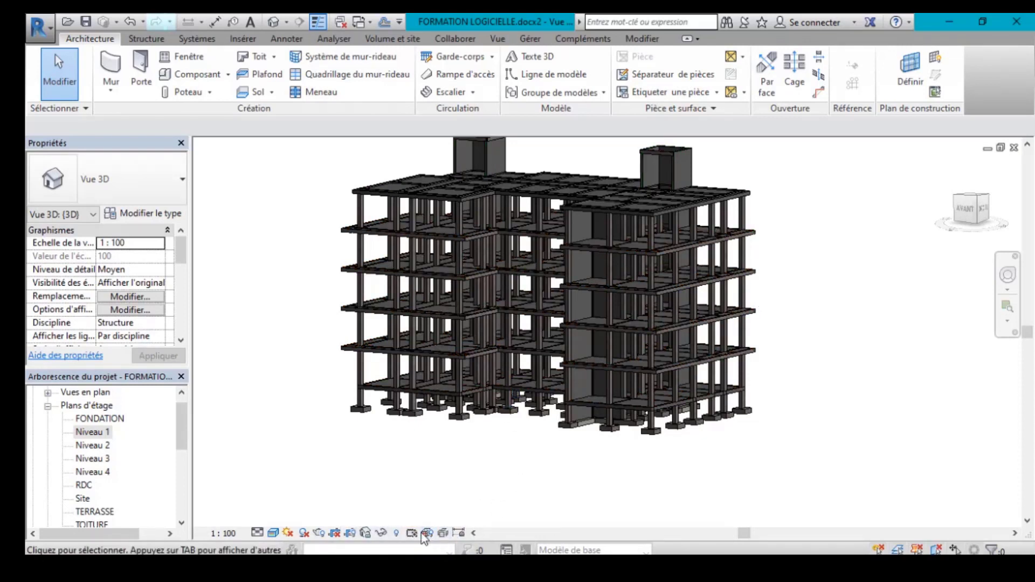
click(427, 533)
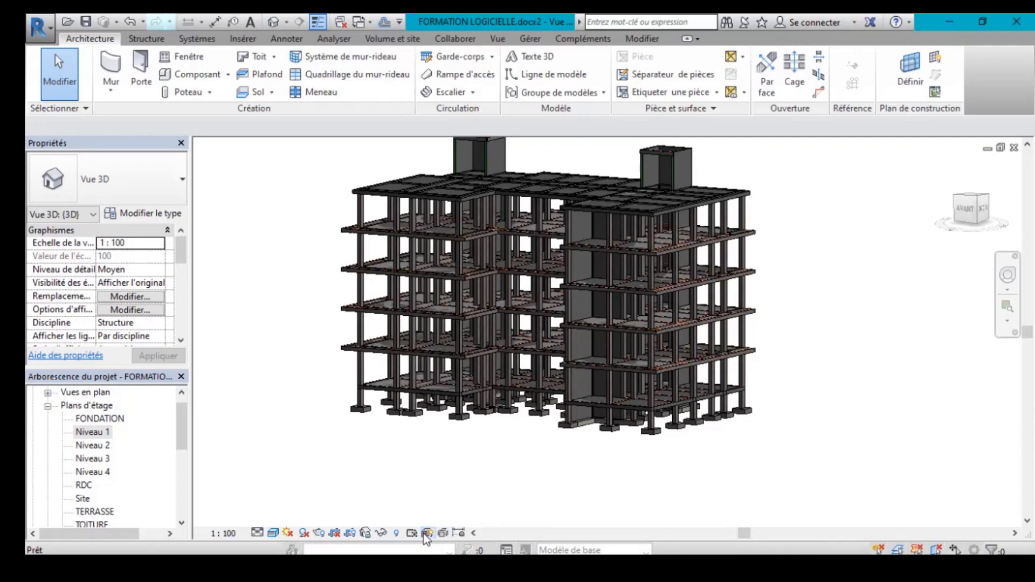
click(427, 533)
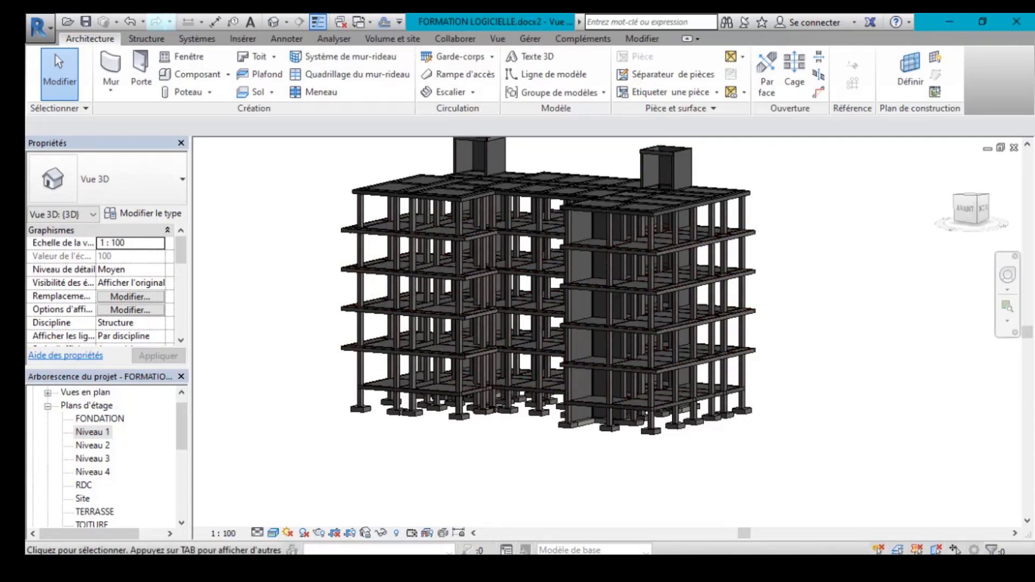
mouse_move(339, 567)
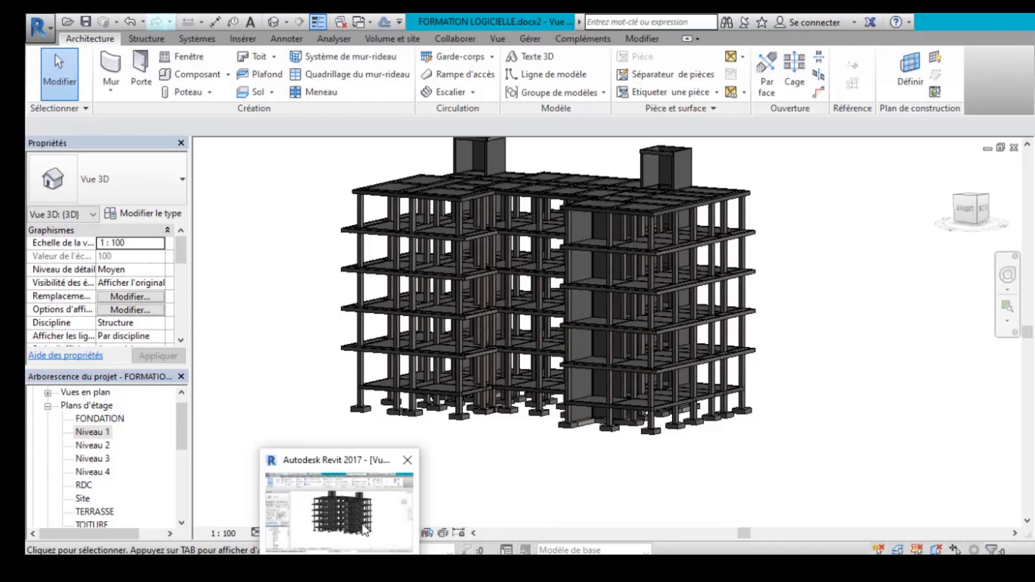
click(365, 531)
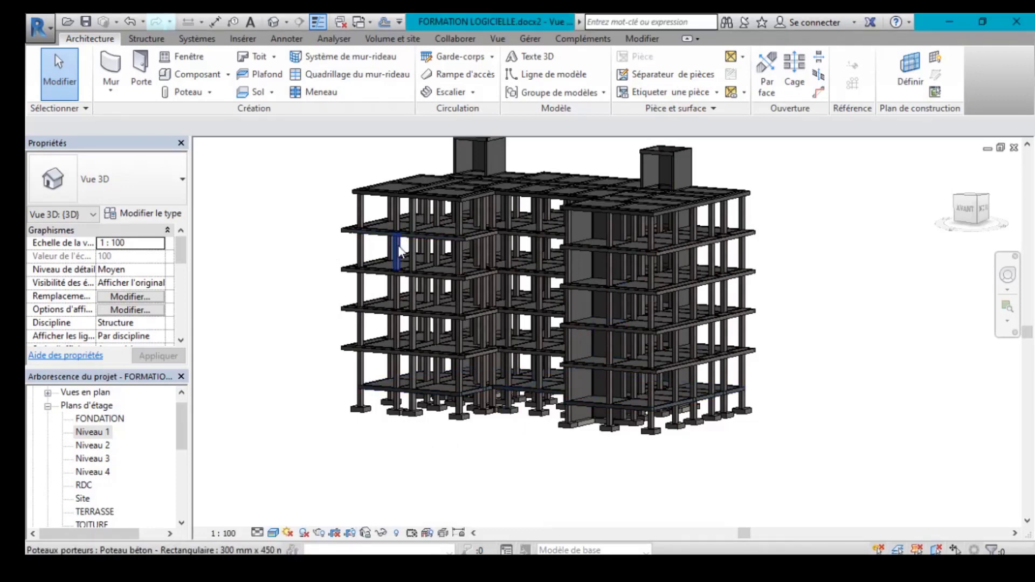
- Enable the analytical model categories in the 3D view's visibility overrides, including Noeuds analytiques
key(v)
key(g)
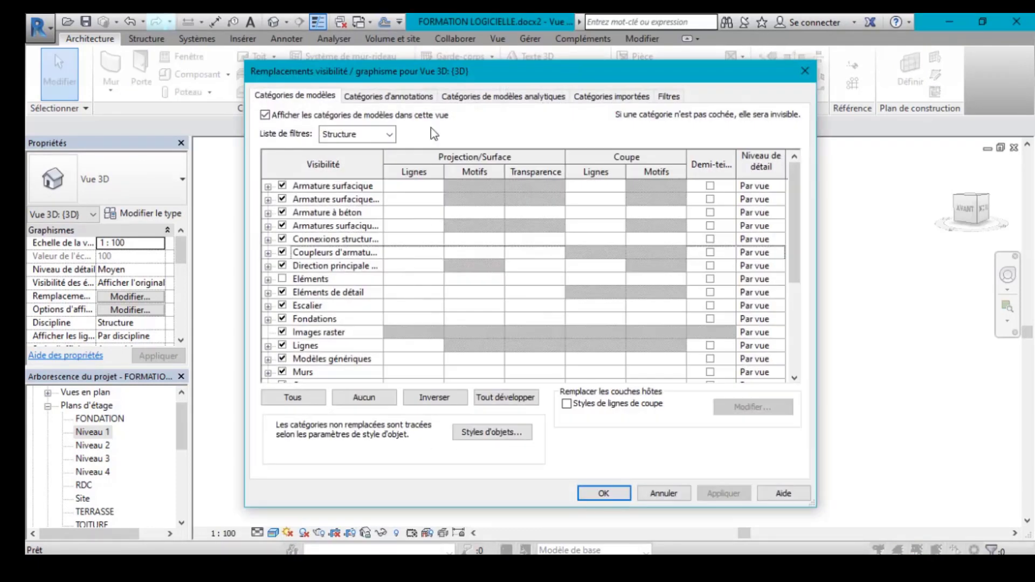
click(504, 97)
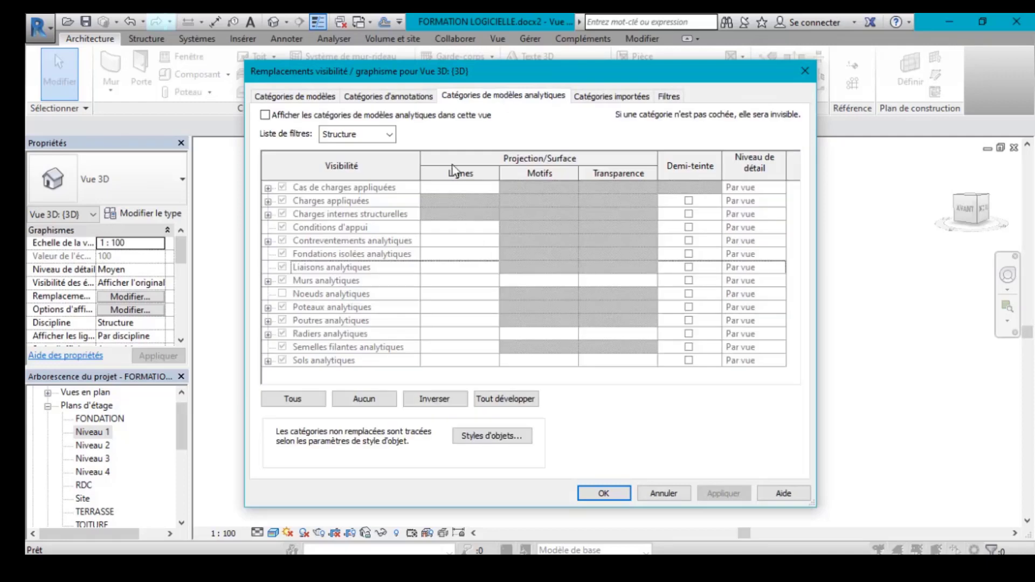
click(266, 116)
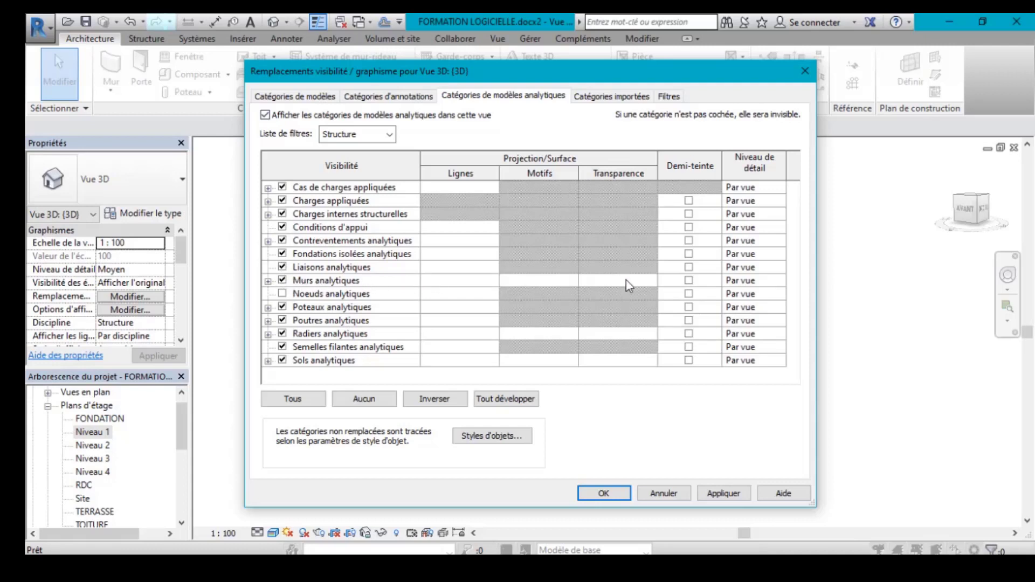
click(283, 294)
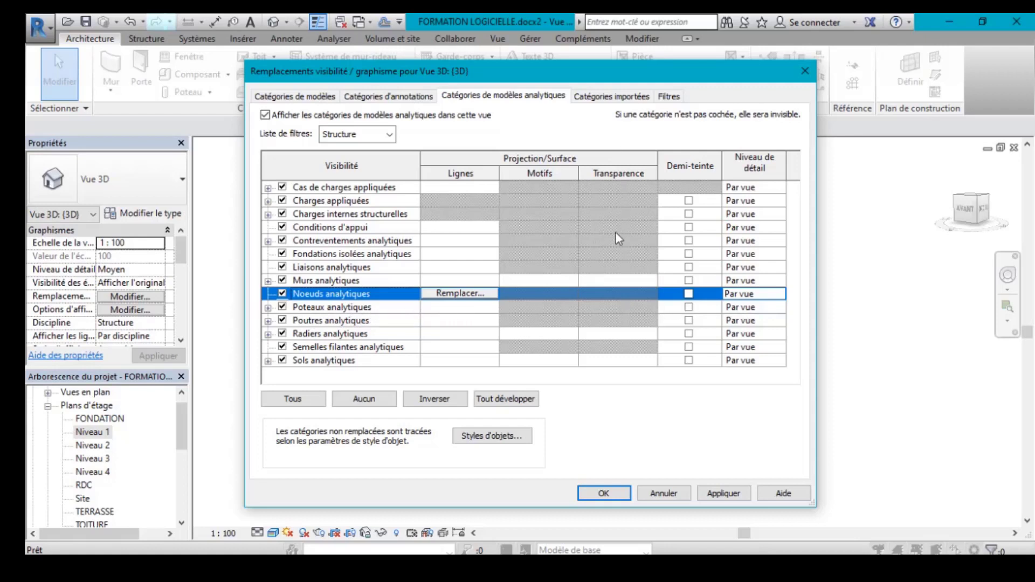
- Override the projection lines of Poteaux analytiques with thickness 1 and colour RVB 128-128-000
click(324, 310)
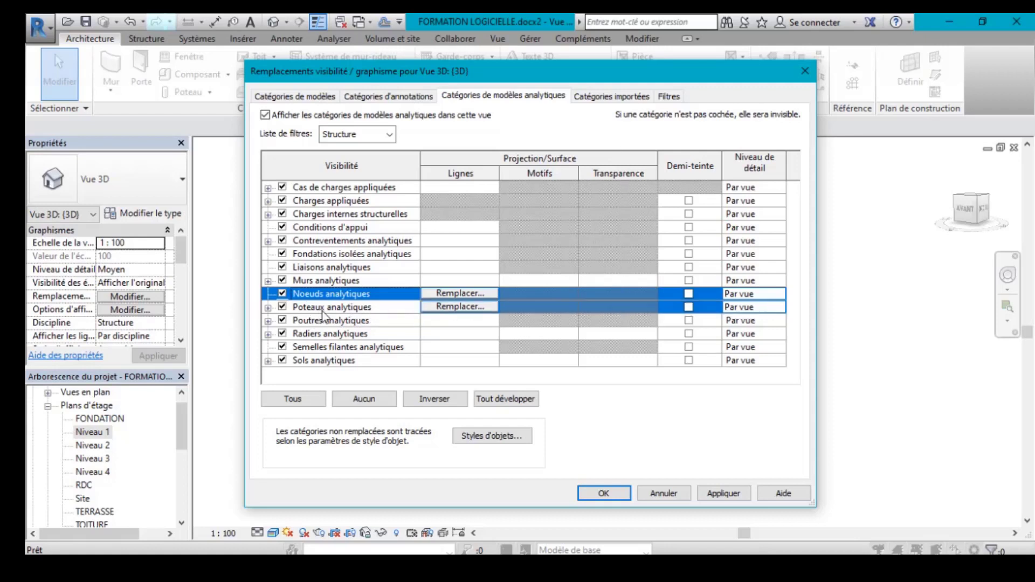
click(617, 305)
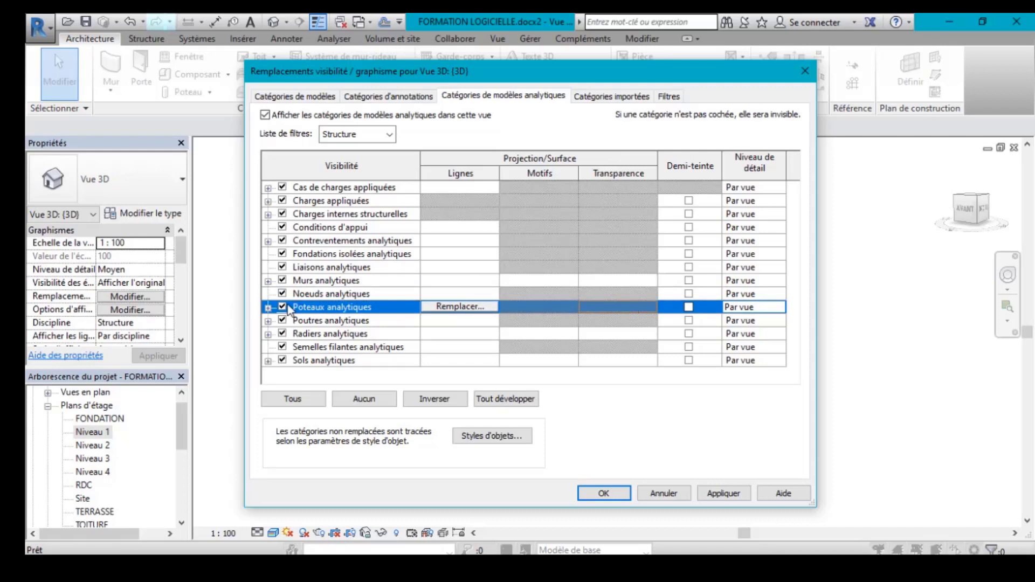
click(471, 305)
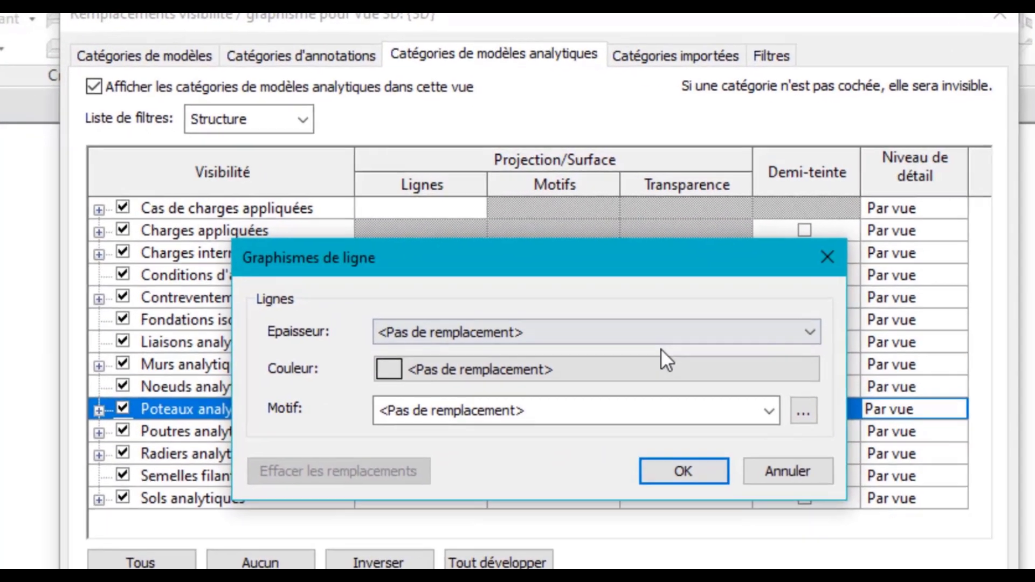
click(645, 334)
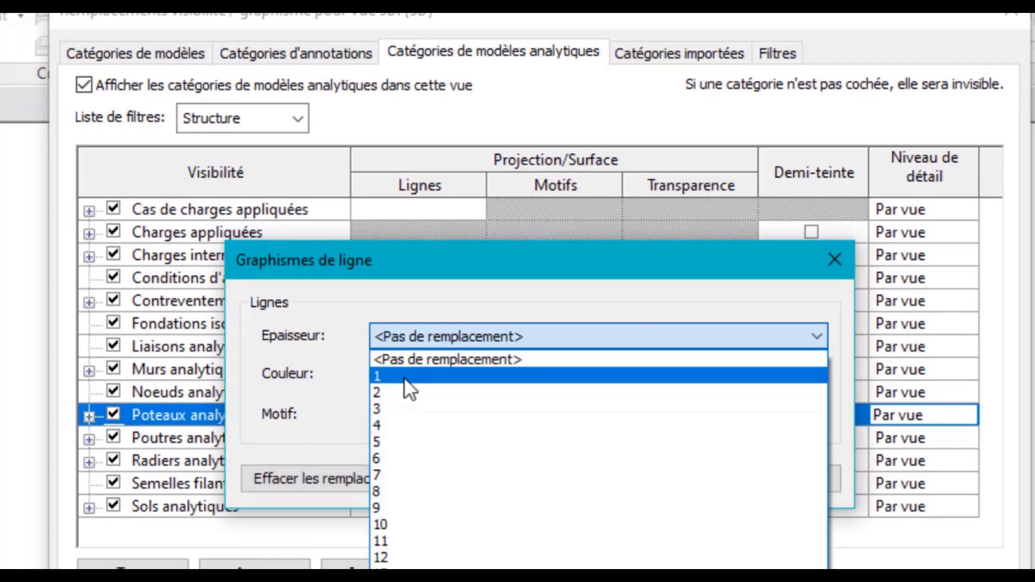
click(404, 377)
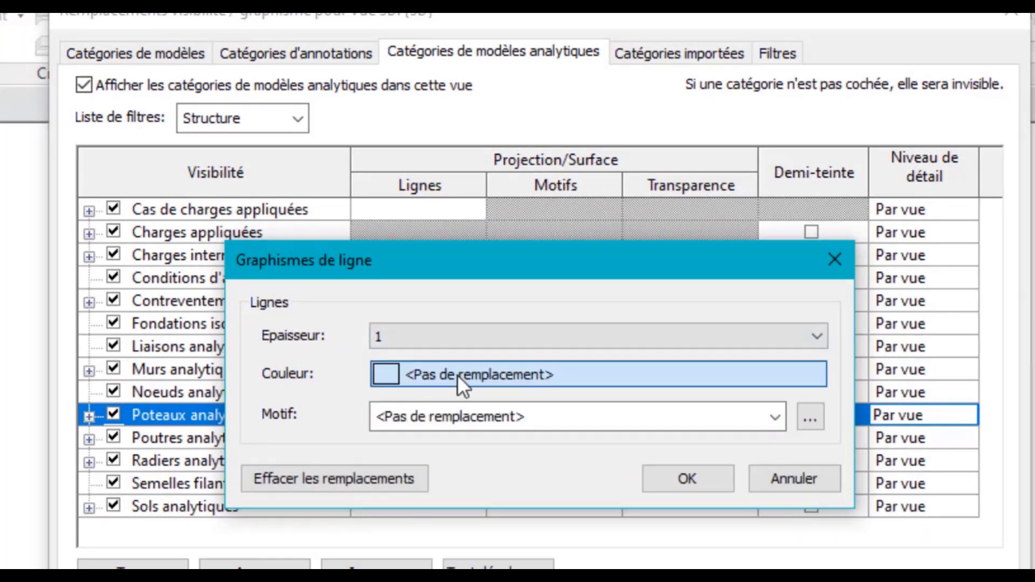
click(457, 374)
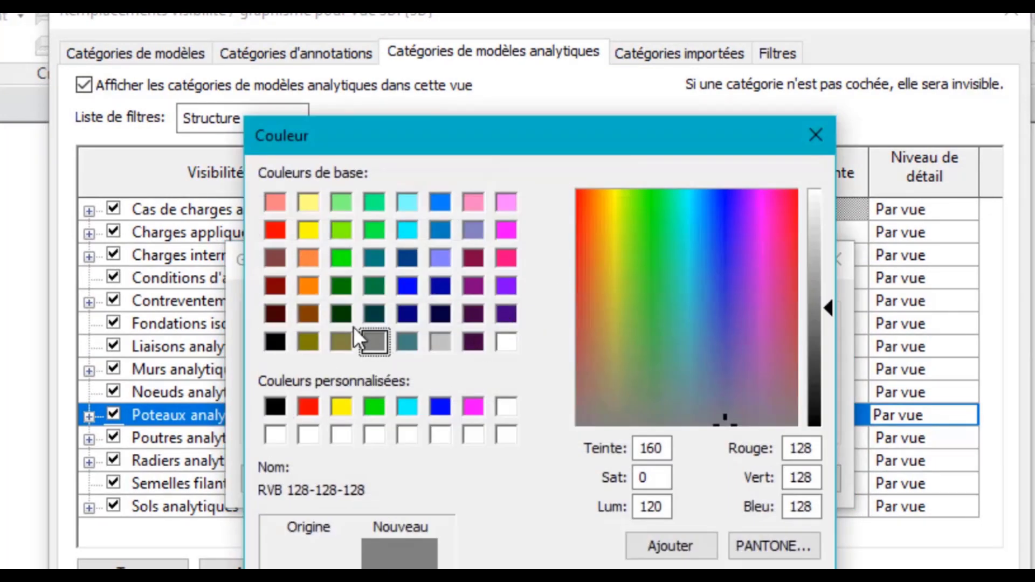
click(311, 343)
click(669, 581)
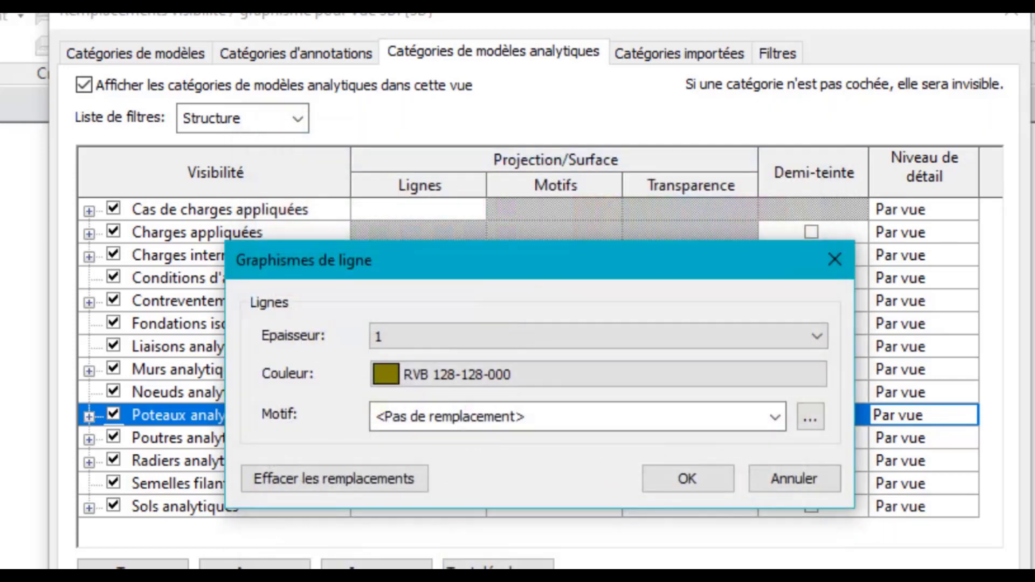
- Set the line pattern of Poteaux analytiques to Caché and confirm the line graphics override
click(486, 411)
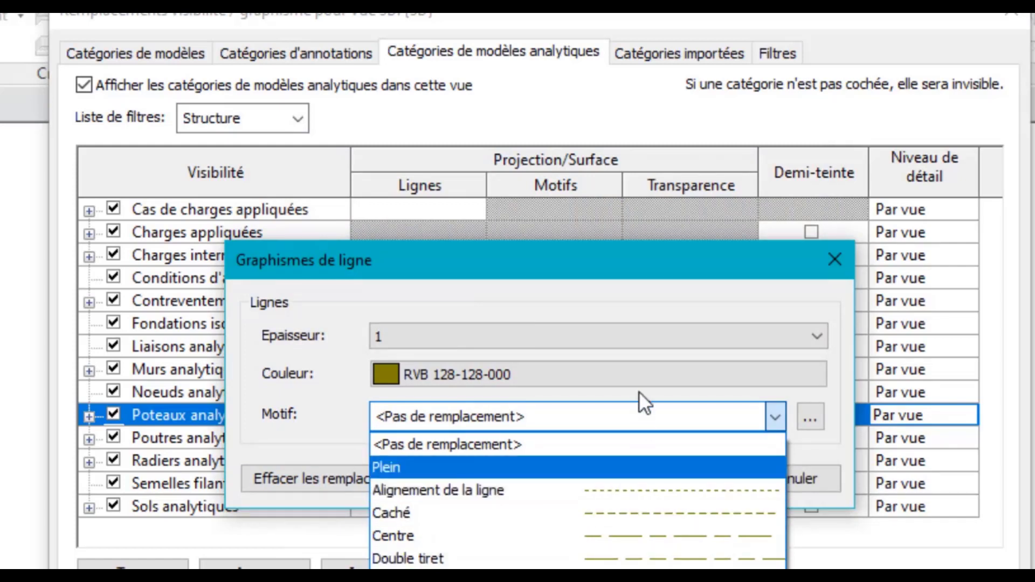
click(711, 423)
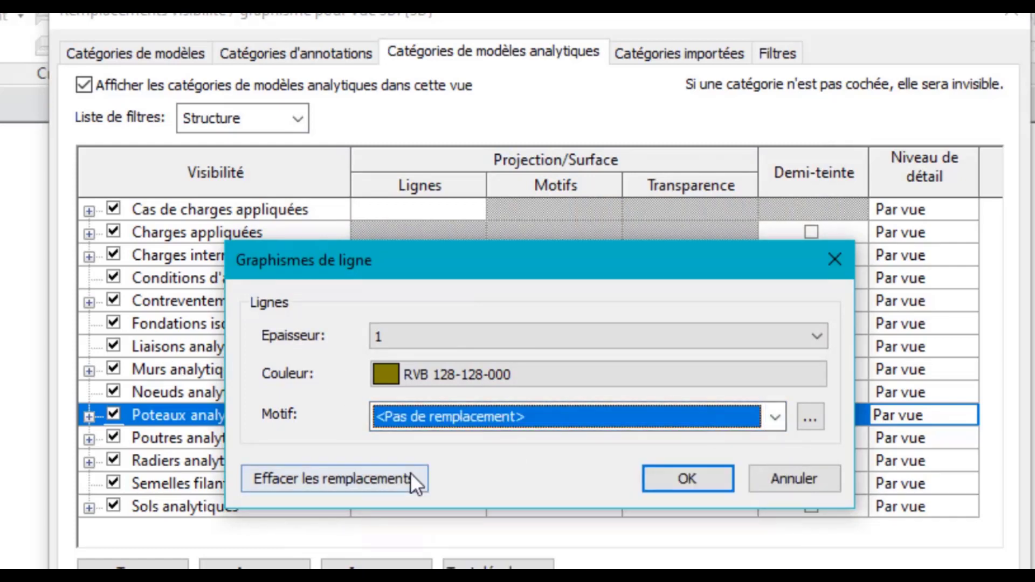
click(586, 429)
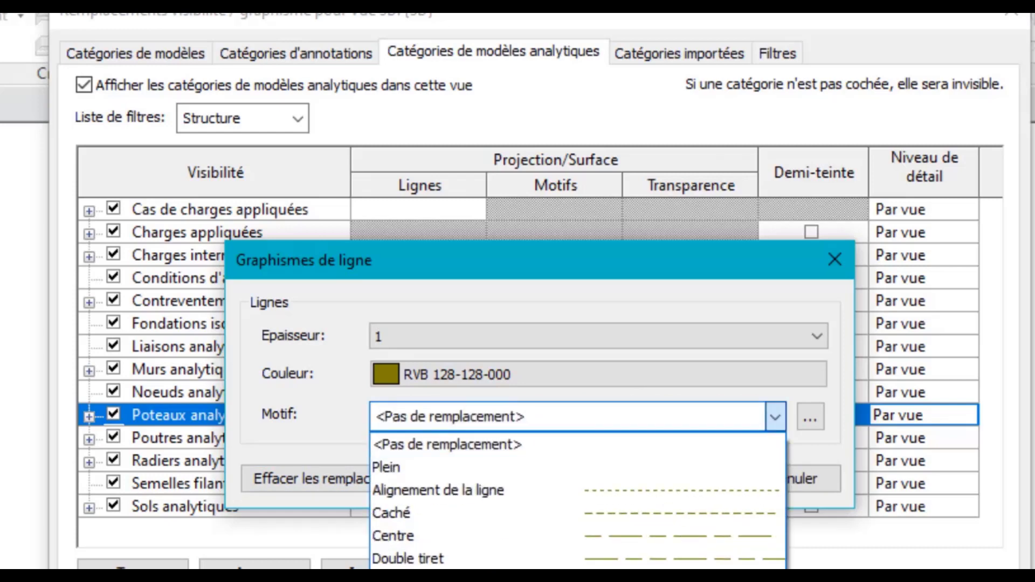
click(639, 518)
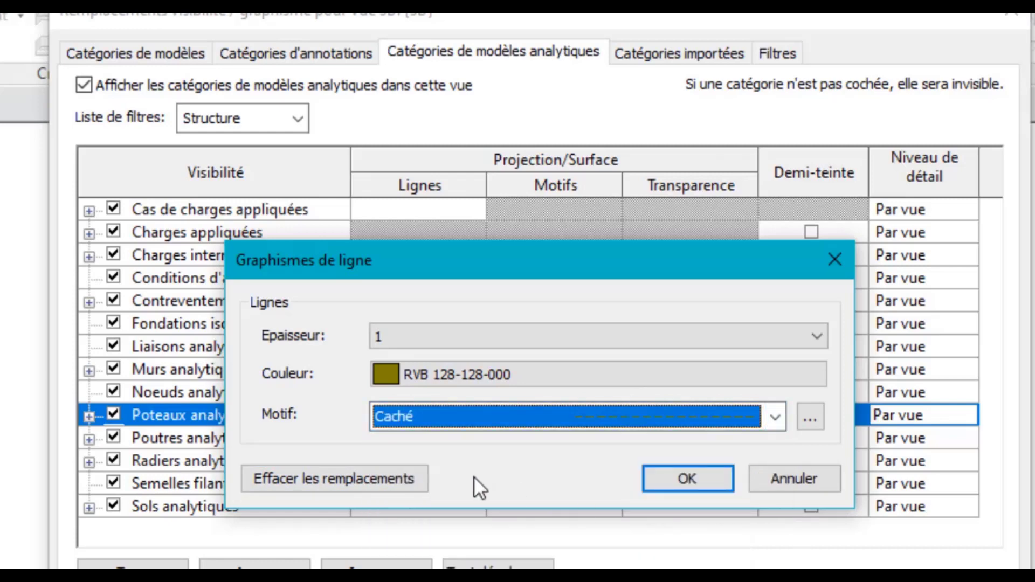
click(663, 480)
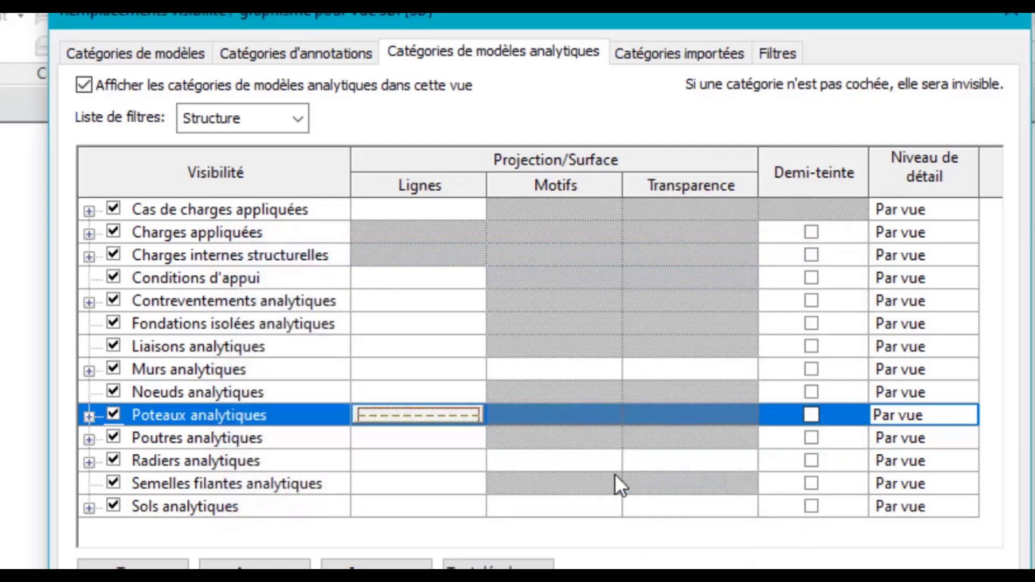
- Override the projection lines of Poutres analytiques with thickness 1, colour Bleu and line pattern Centre
click(200, 439)
click(425, 438)
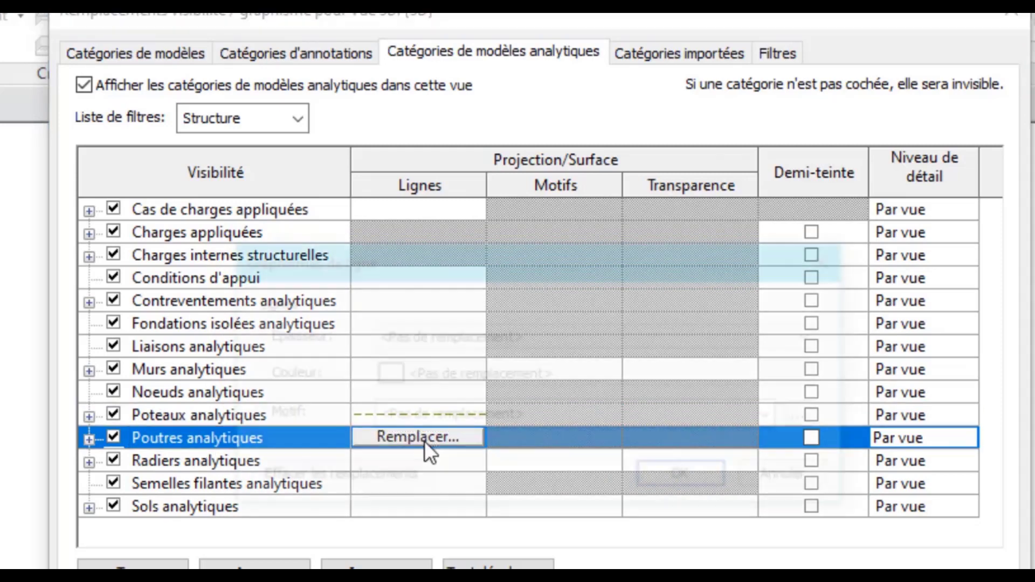
click(451, 335)
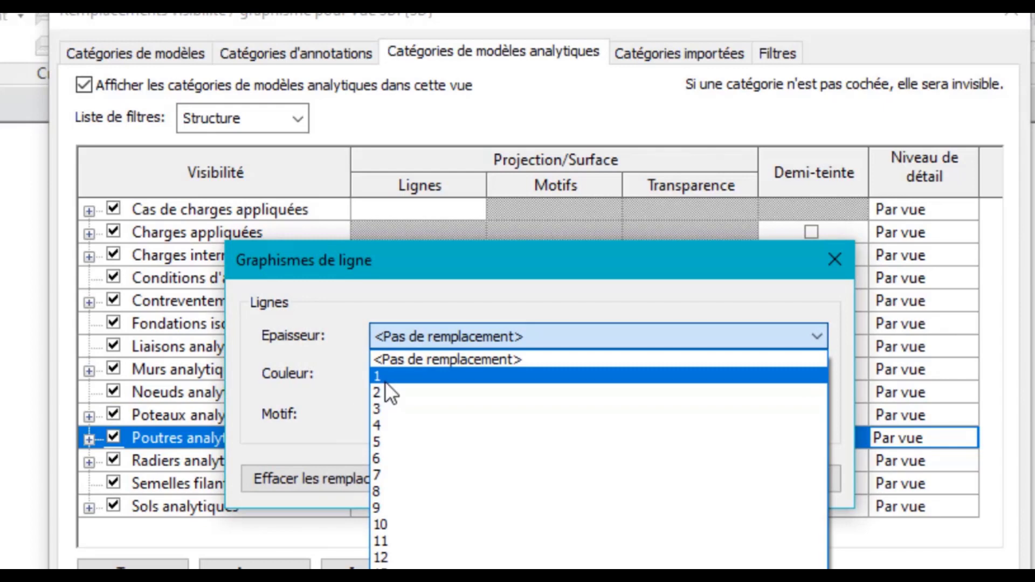
click(385, 378)
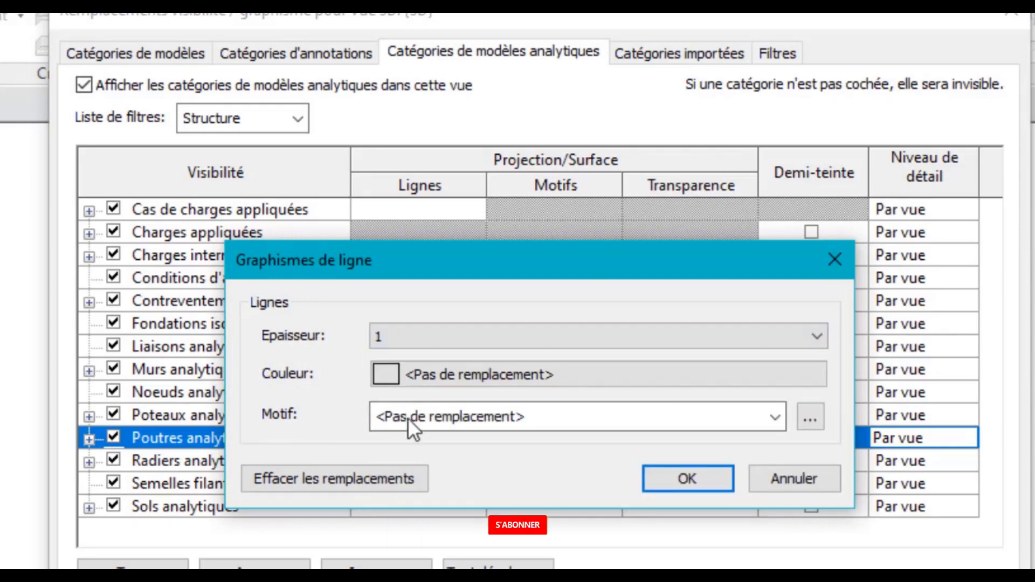
click(446, 387)
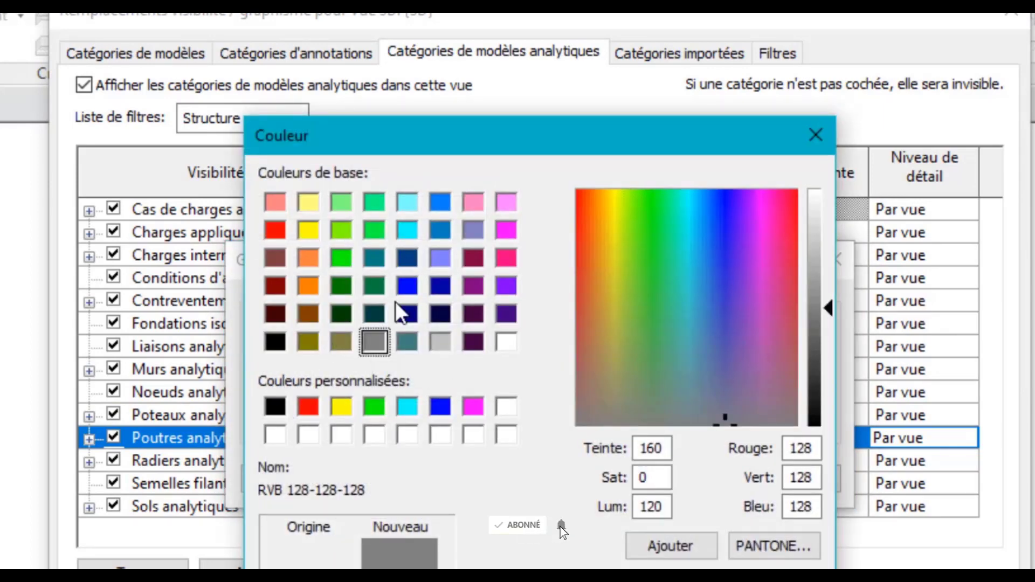
click(414, 286)
click(668, 569)
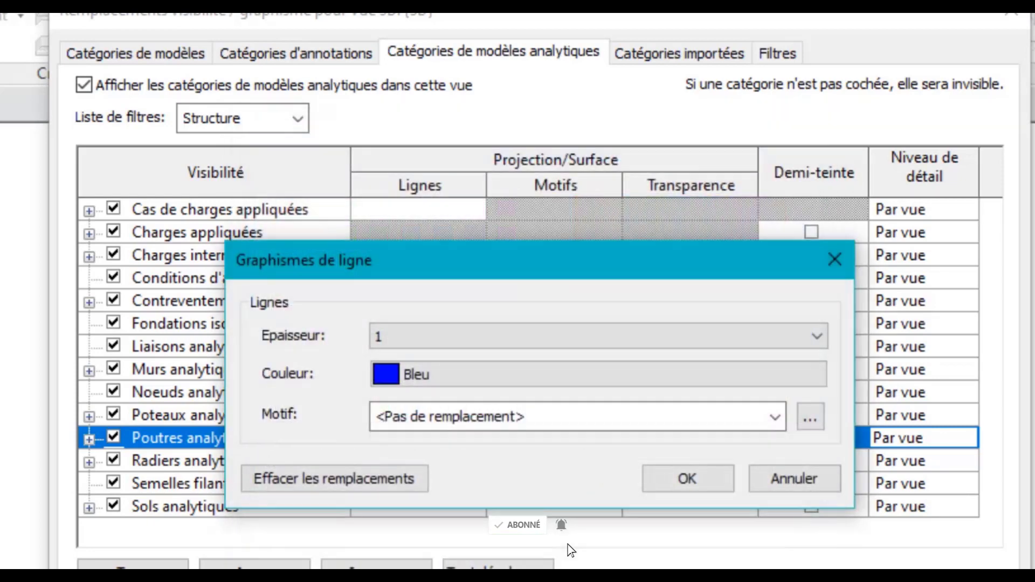
click(456, 422)
click(531, 536)
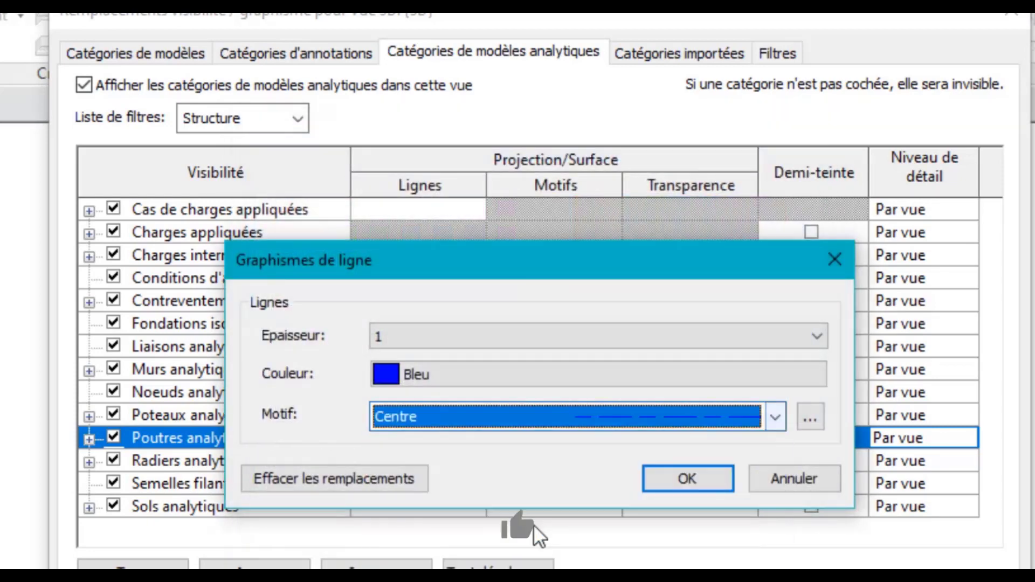
click(662, 484)
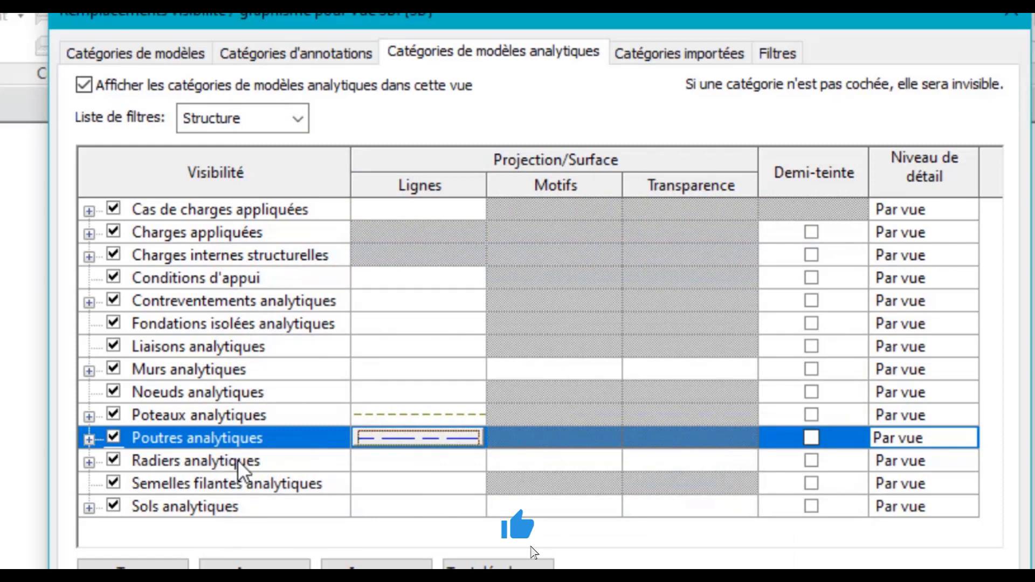
click(254, 484)
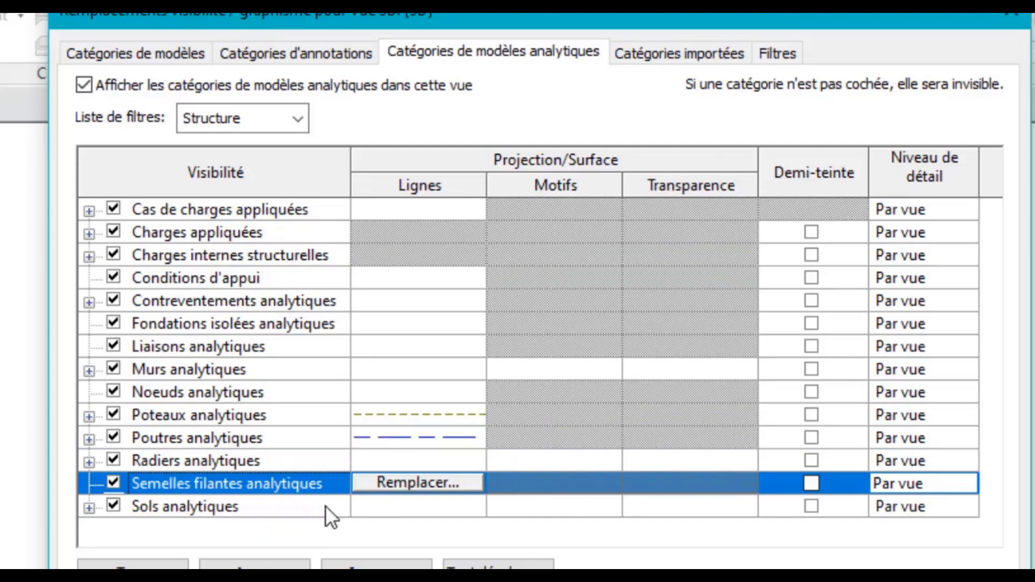
click(410, 482)
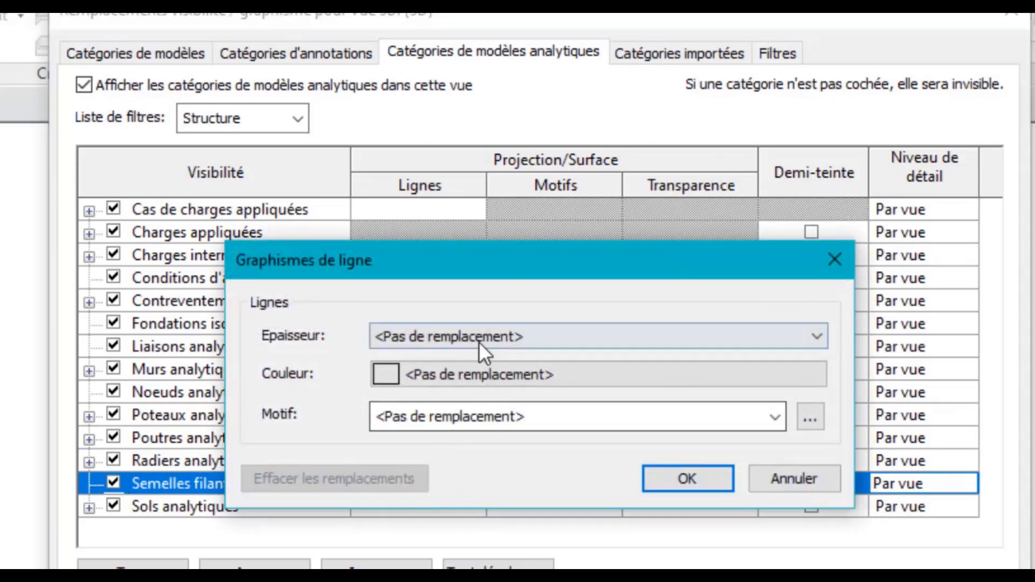
click(480, 339)
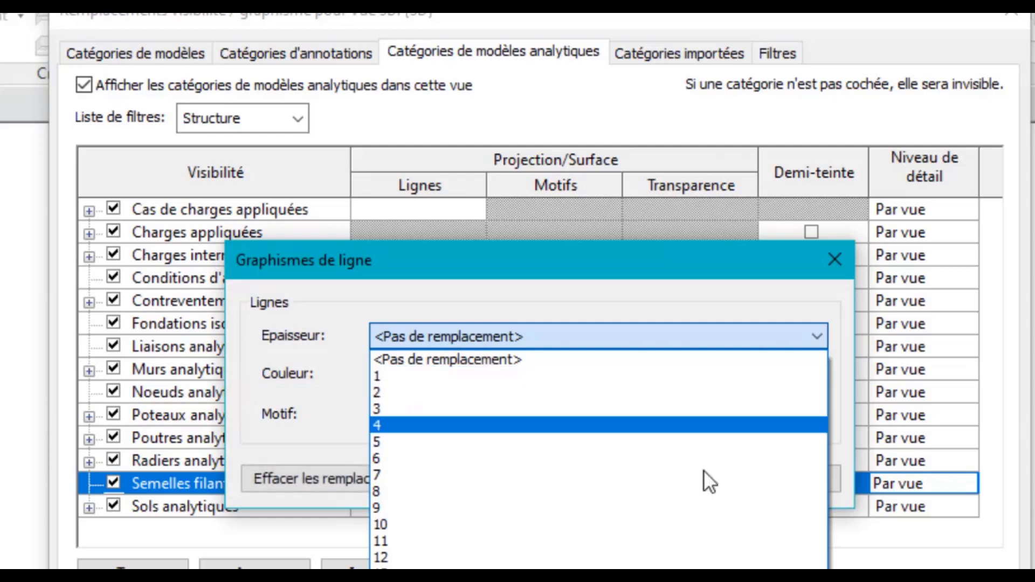
click(905, 555)
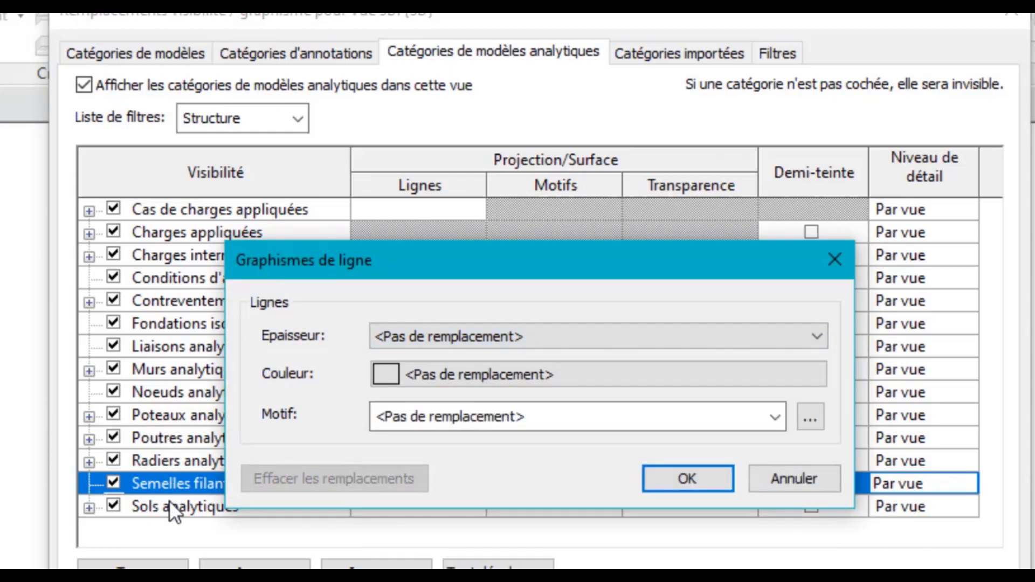
click(695, 479)
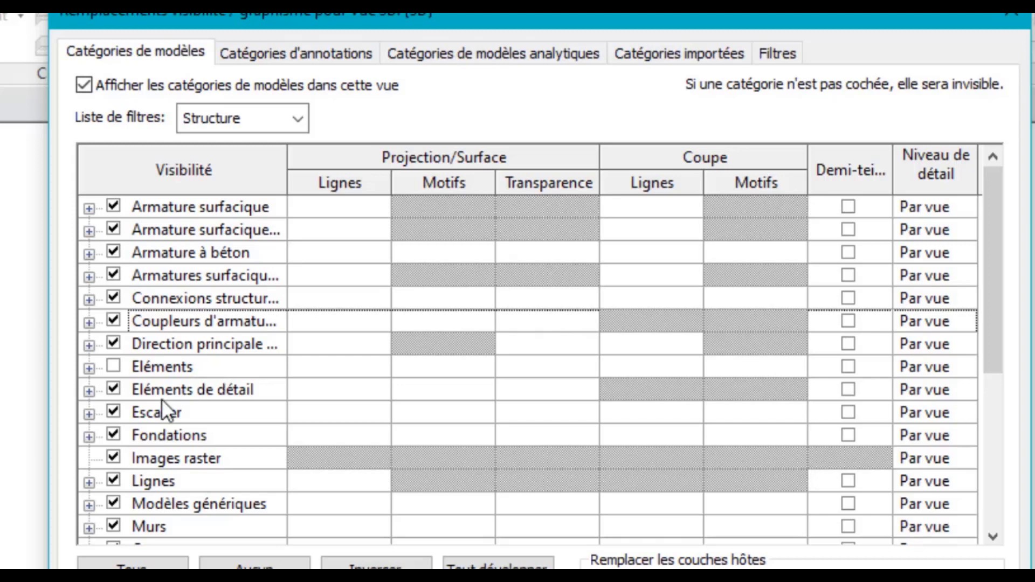
- Set the surface transparency of the Fondations model category to 100
click(167, 436)
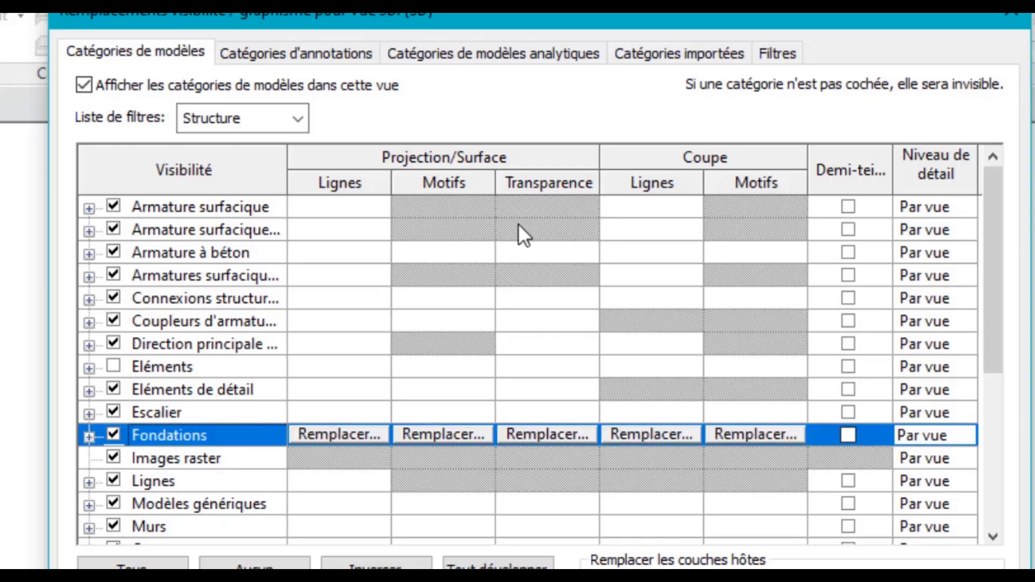
click(555, 432)
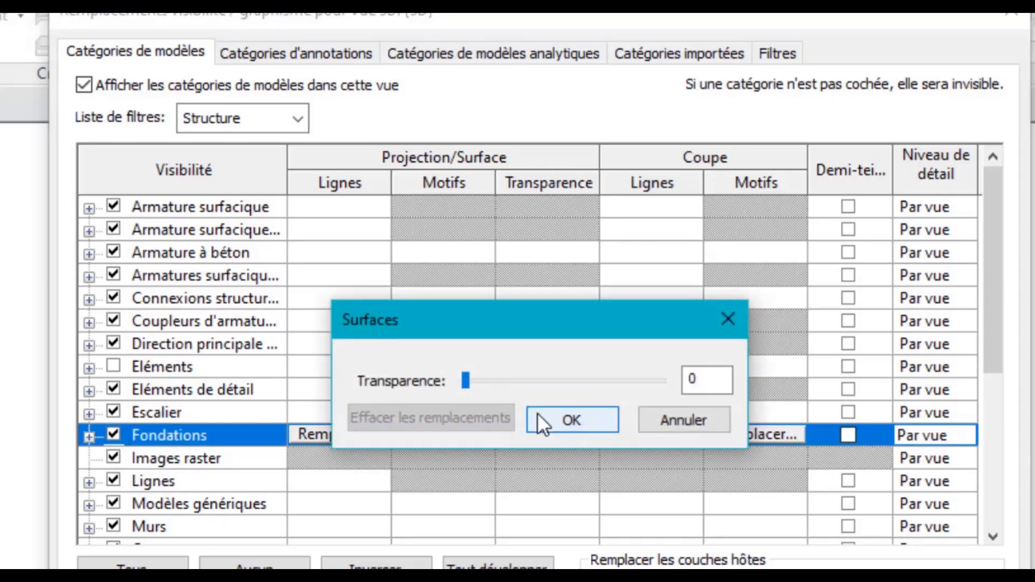
drag(473, 384, 667, 372)
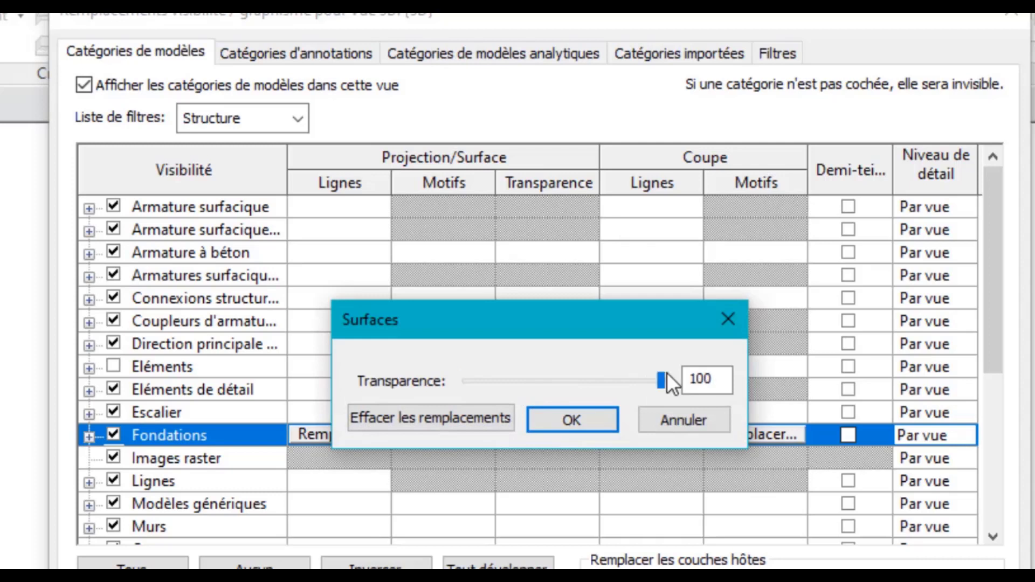
click(586, 426)
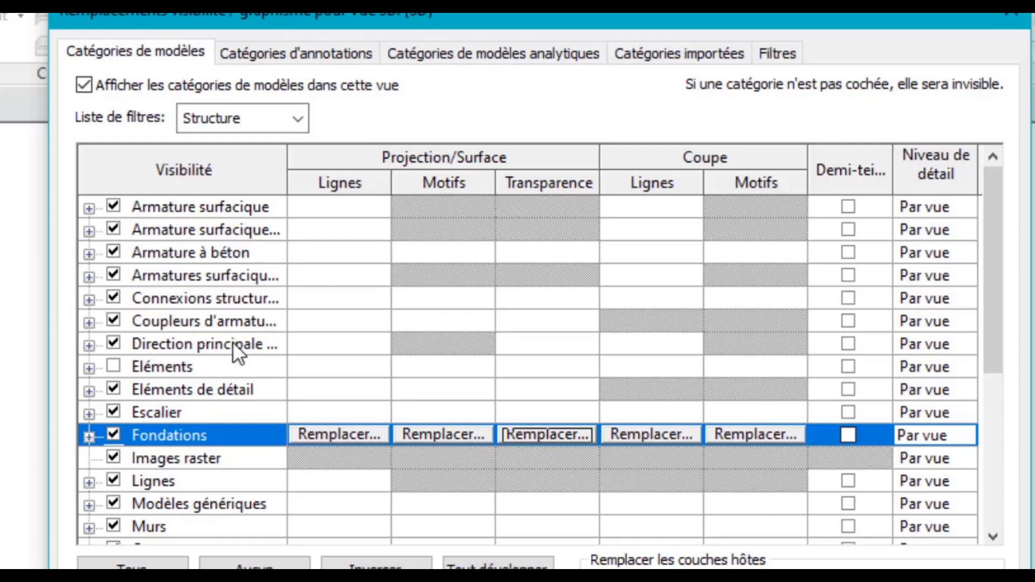
- Override the Murs category's surface transparency with 100 in the model categories
scroll(171, 443, down, 2)
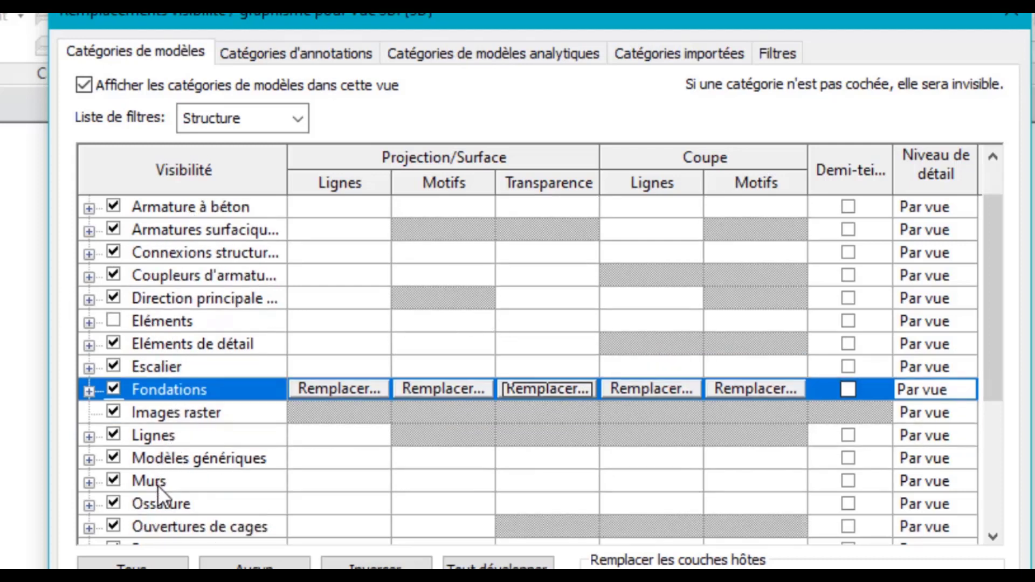
click(159, 484)
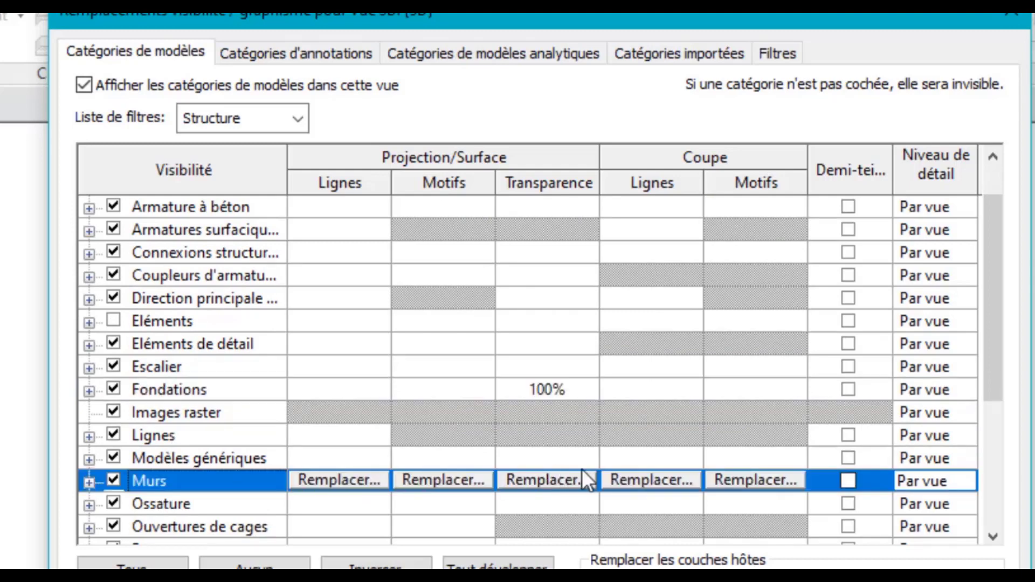
click(549, 480)
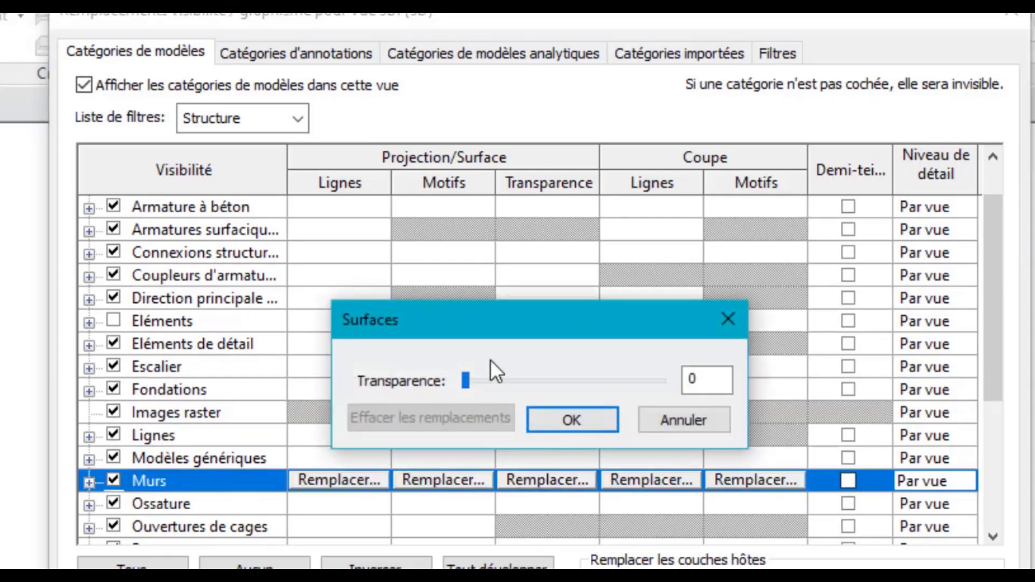
drag(464, 379, 674, 377)
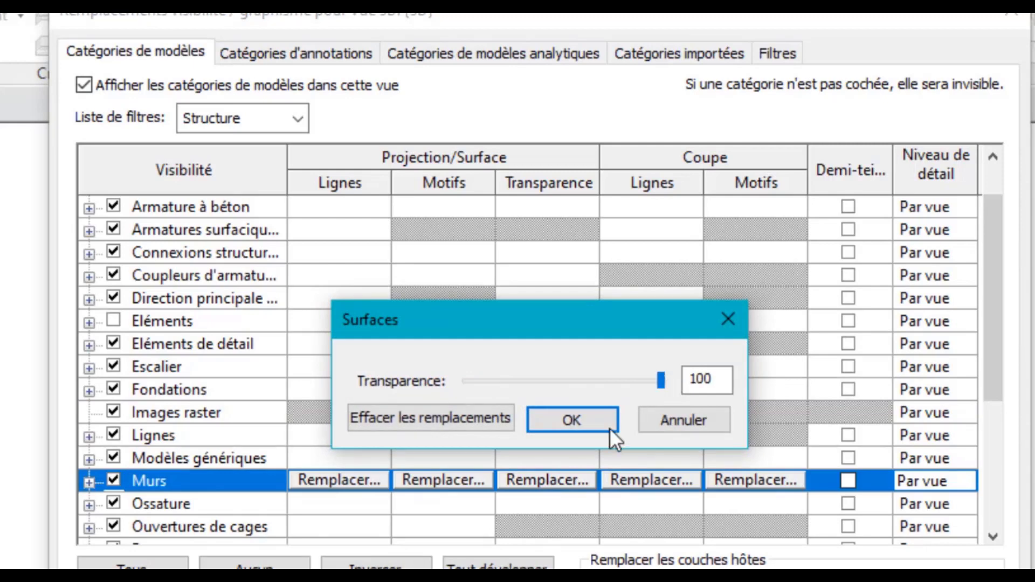
click(598, 426)
- Set the projection surface transparency of the Ossature category to 100
click(163, 505)
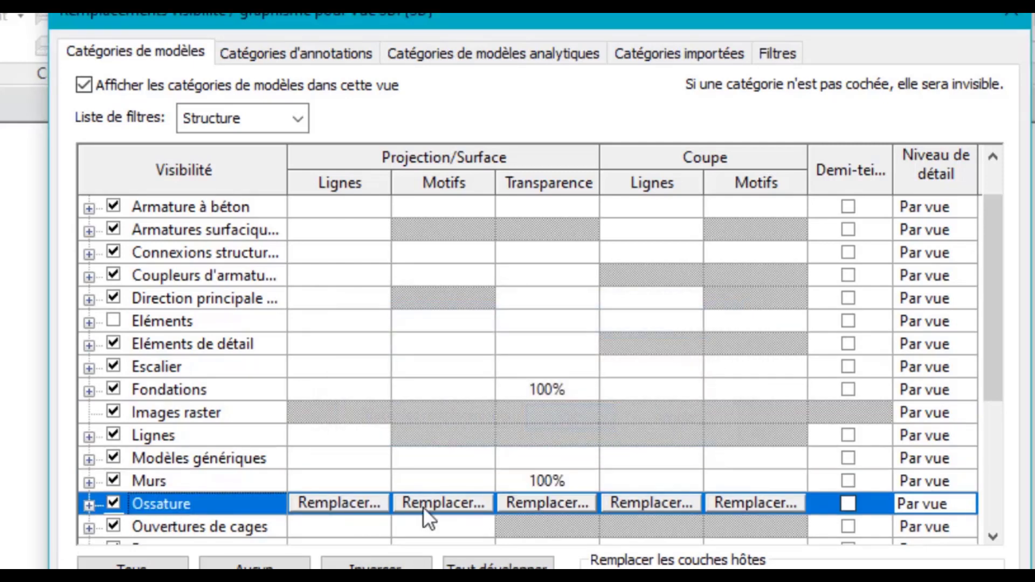
click(552, 496)
drag(463, 378, 704, 376)
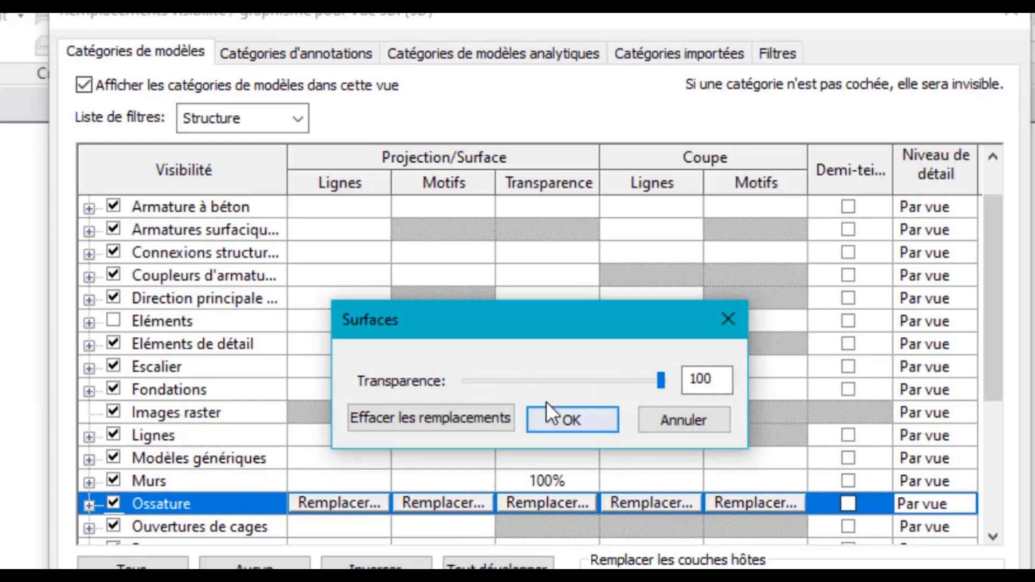
click(556, 415)
- Set the projection surface transparency of the Poteaux category to 100
scroll(146, 459, down, 1)
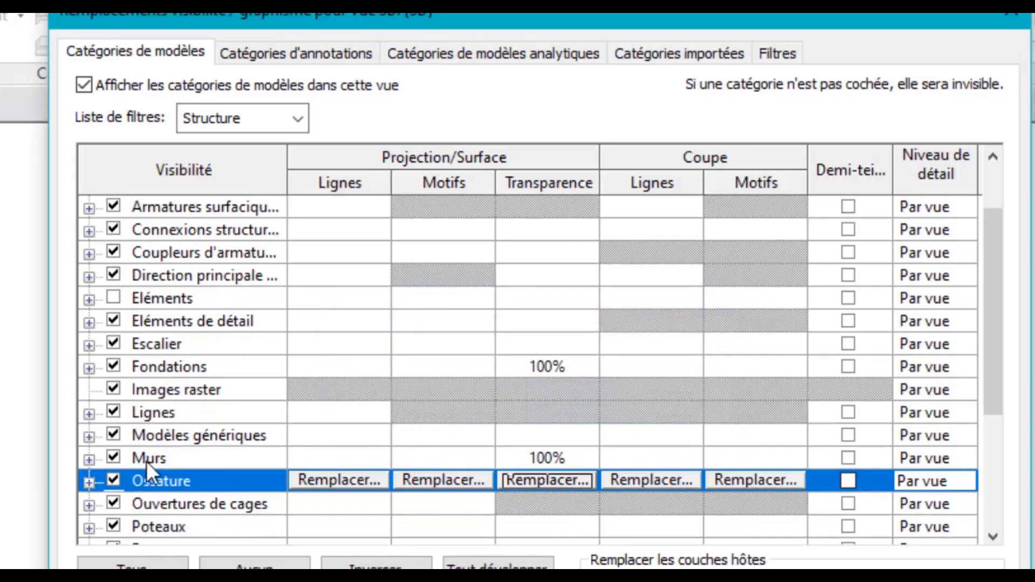
click(151, 507)
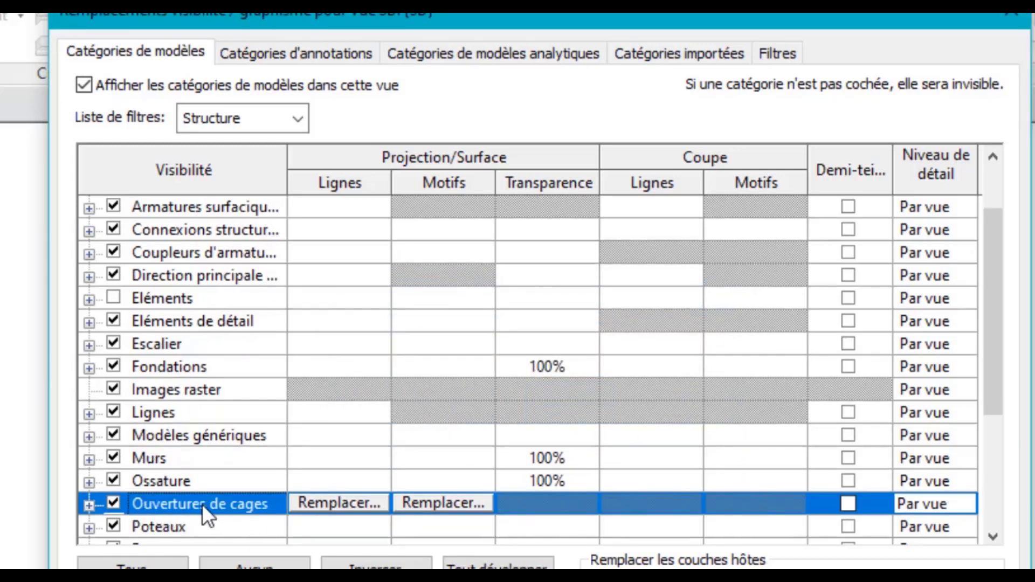
click(176, 526)
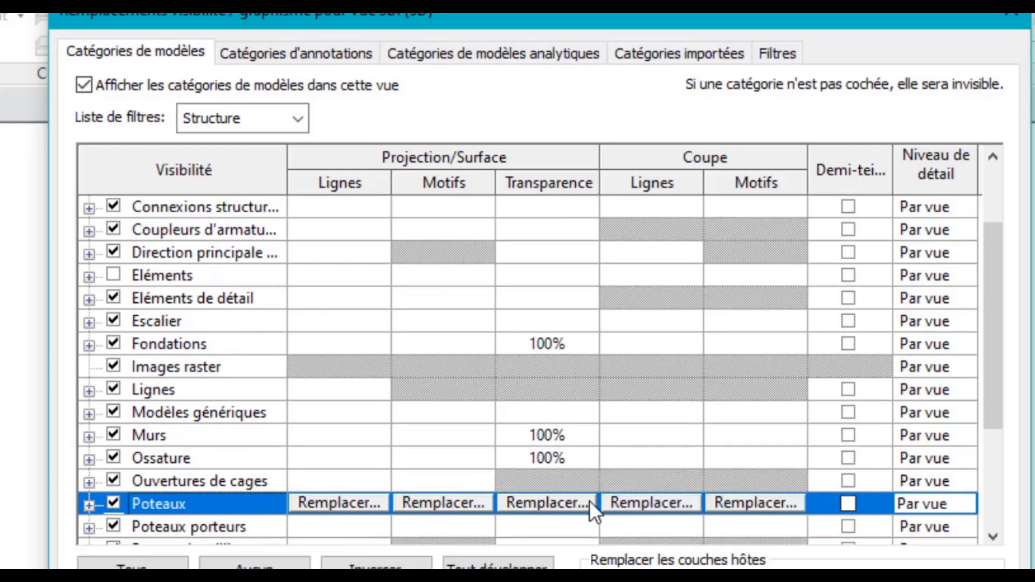
click(544, 504)
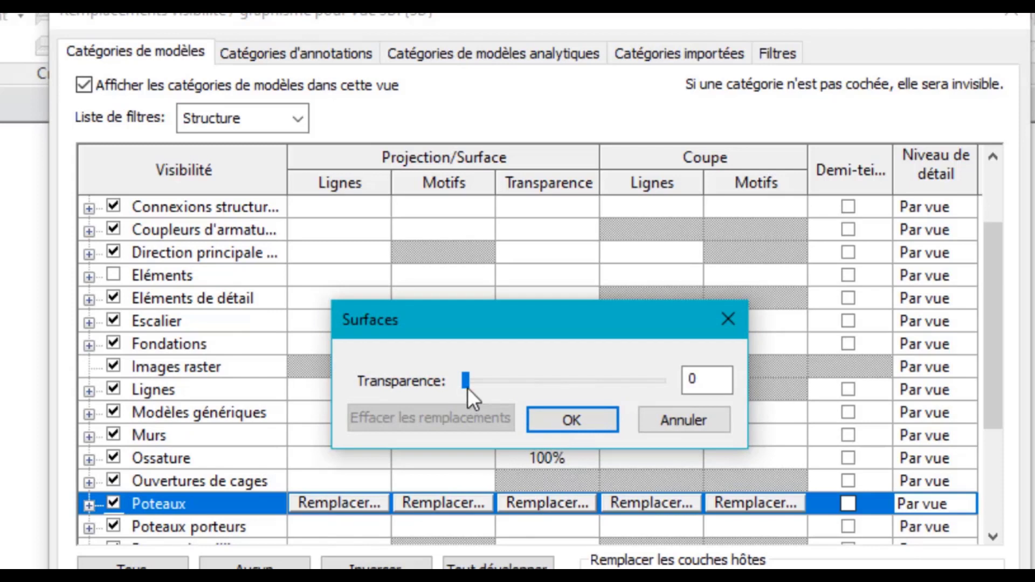
drag(468, 381, 677, 393)
click(568, 411)
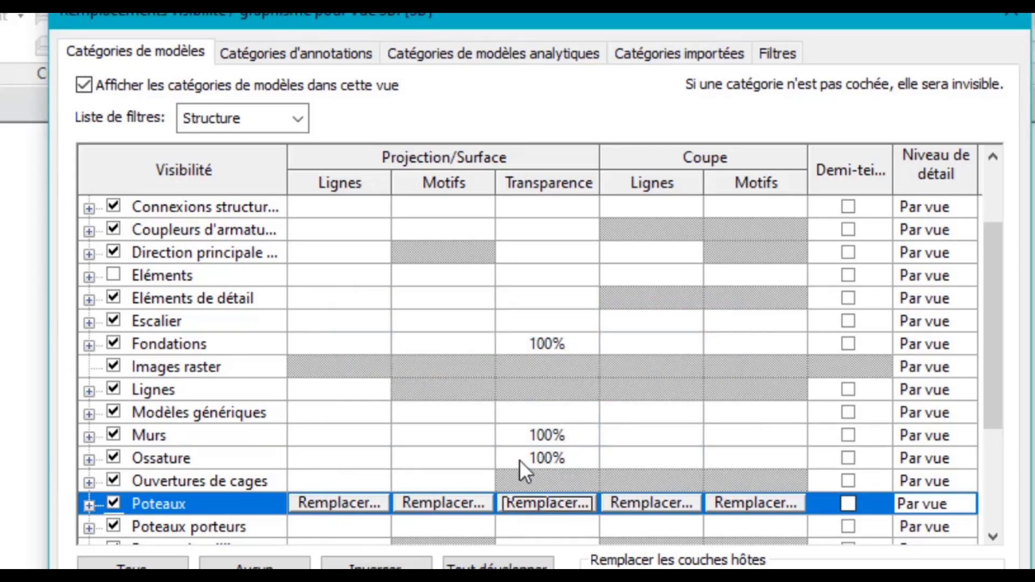
- Set the projection surface transparency of the Poteaux porteurs category to 100 and confirm it
click(172, 519)
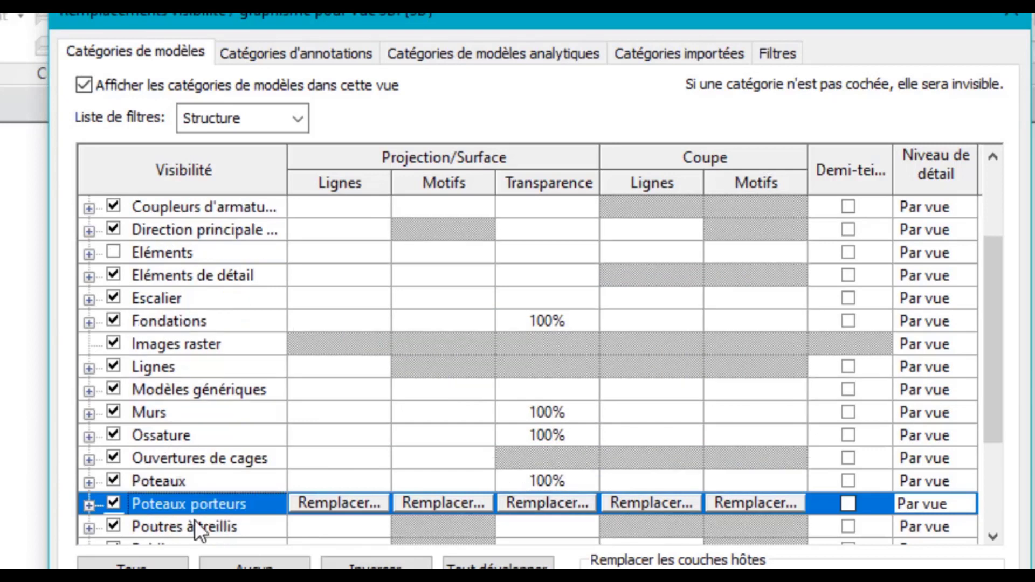
click(522, 490)
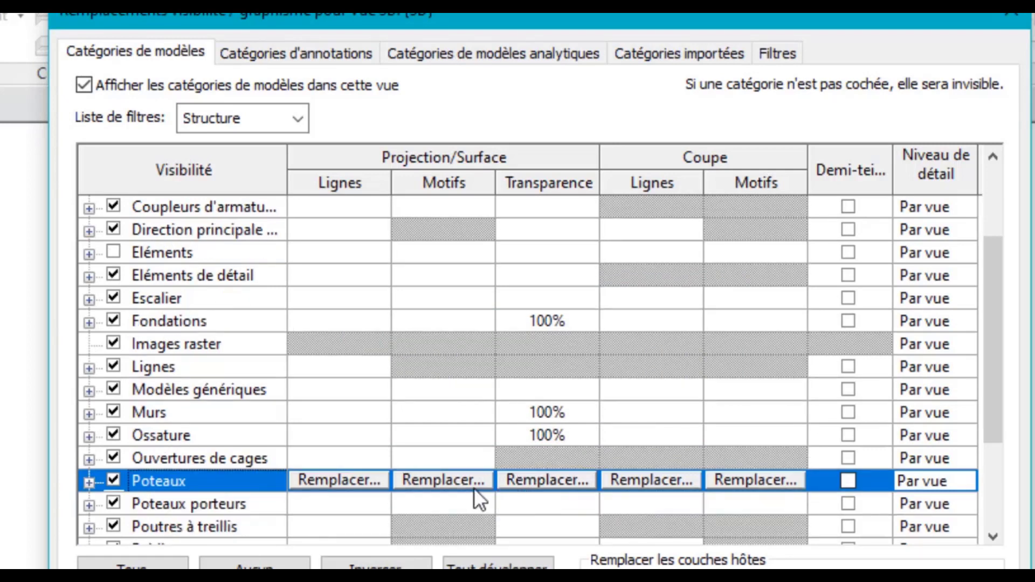
click(254, 508)
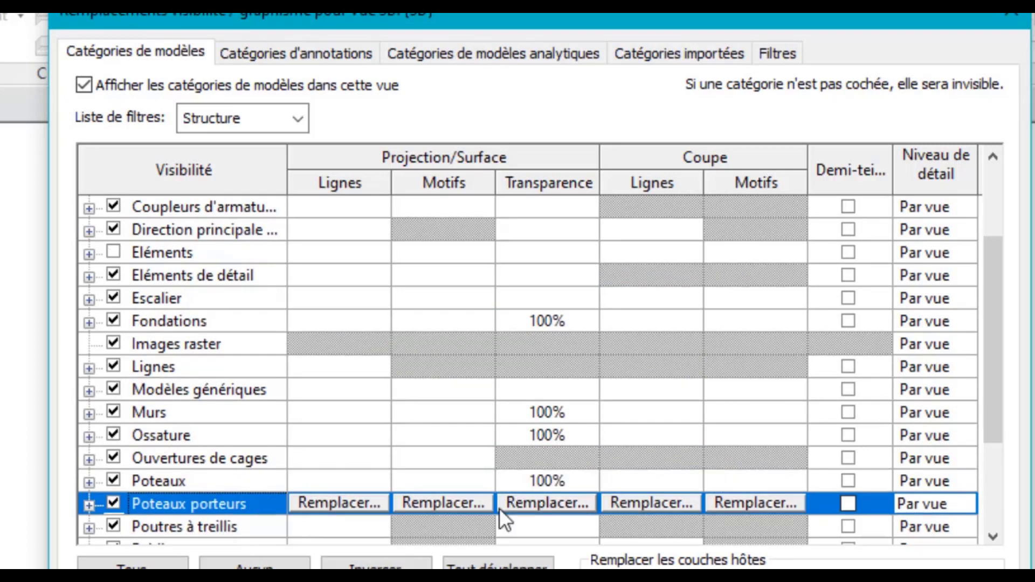
click(554, 503)
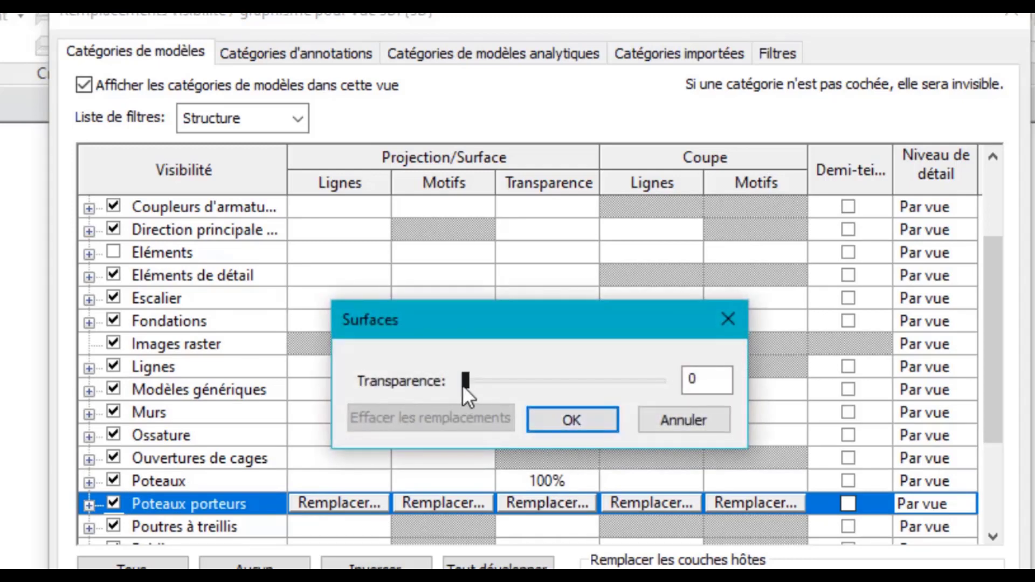
drag(463, 385, 661, 386)
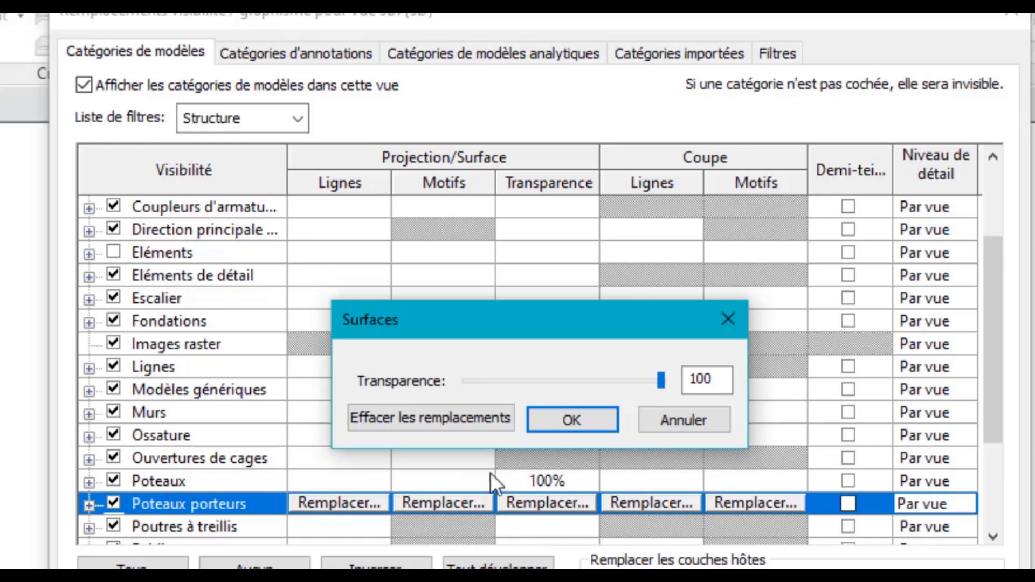
click(160, 525)
click(586, 418)
- Set the projection surface transparency of the Poutres à treillis category to 100
click(201, 524)
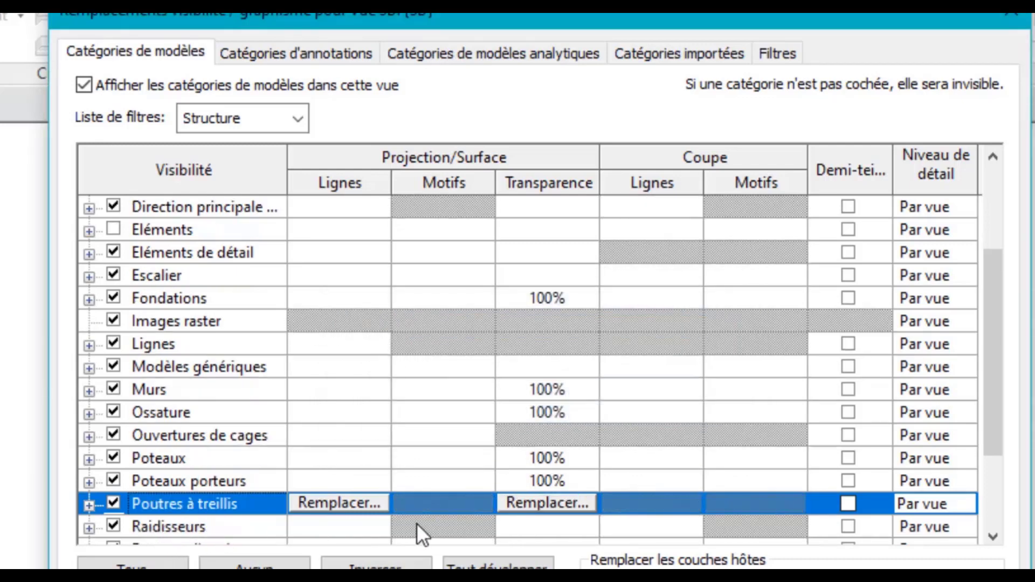
click(529, 497)
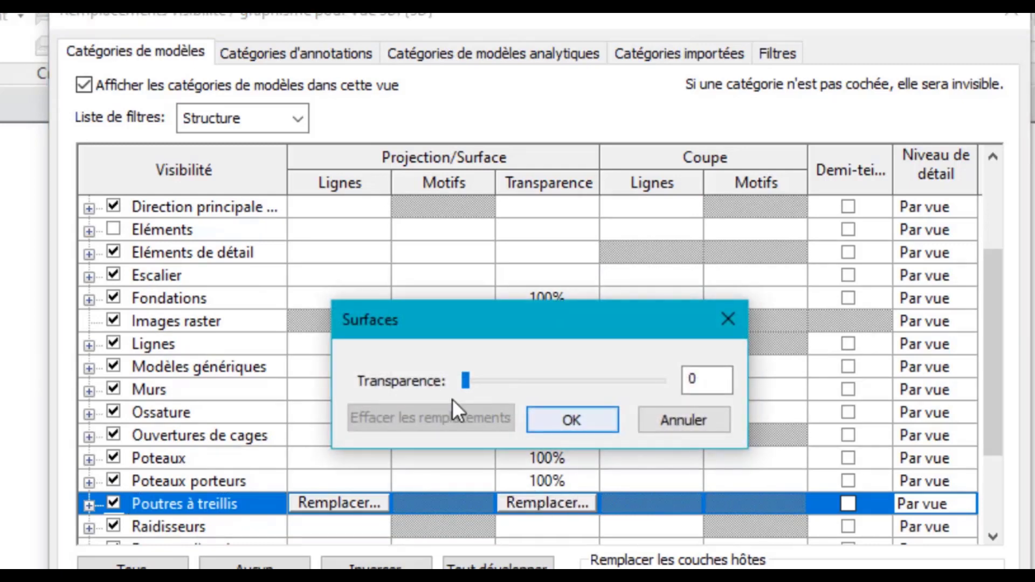
drag(468, 388, 666, 383)
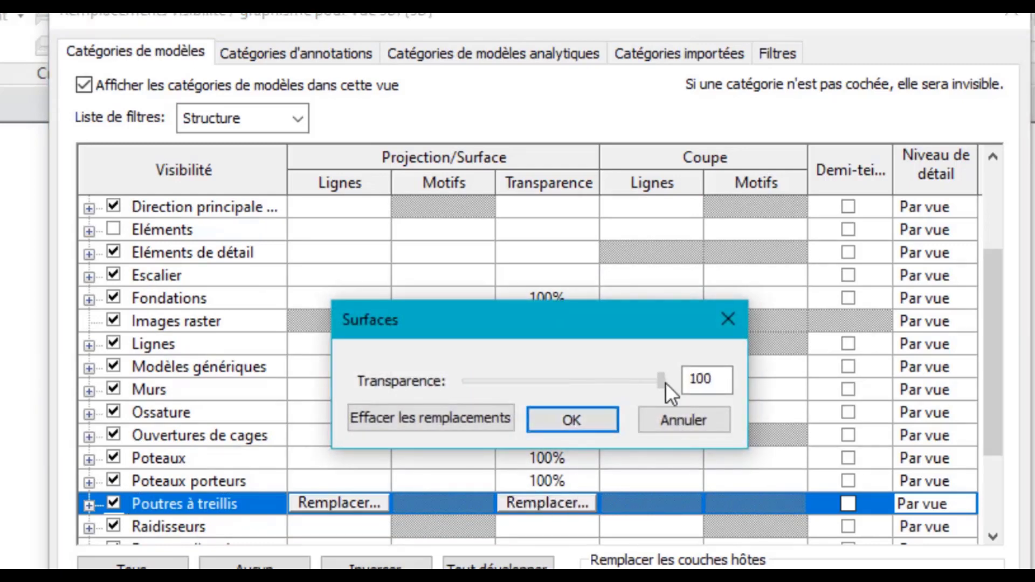
click(600, 412)
- Set the projection surface transparency of the Raidisseurs category to 100
scroll(136, 526, down, 2)
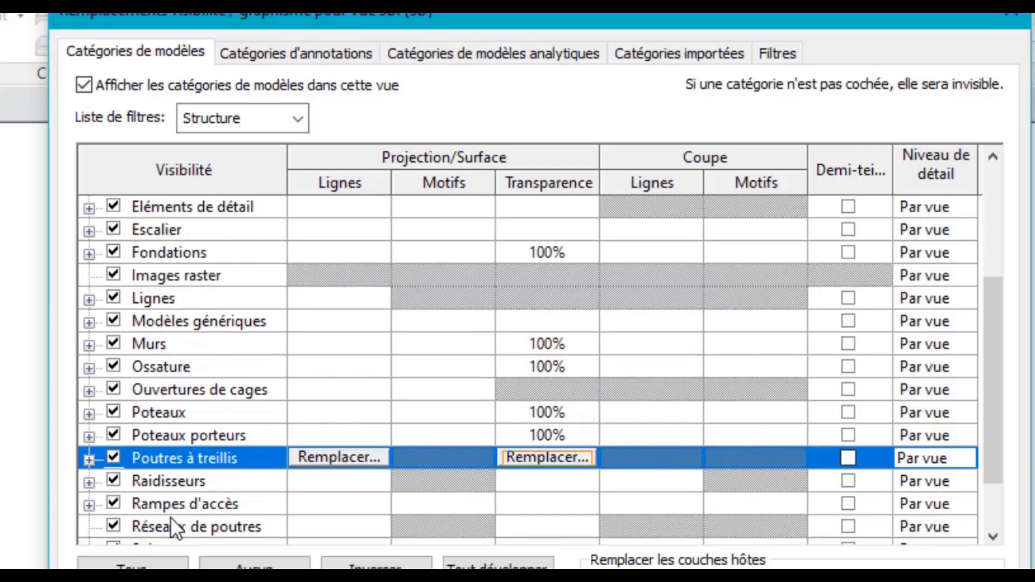
click(226, 489)
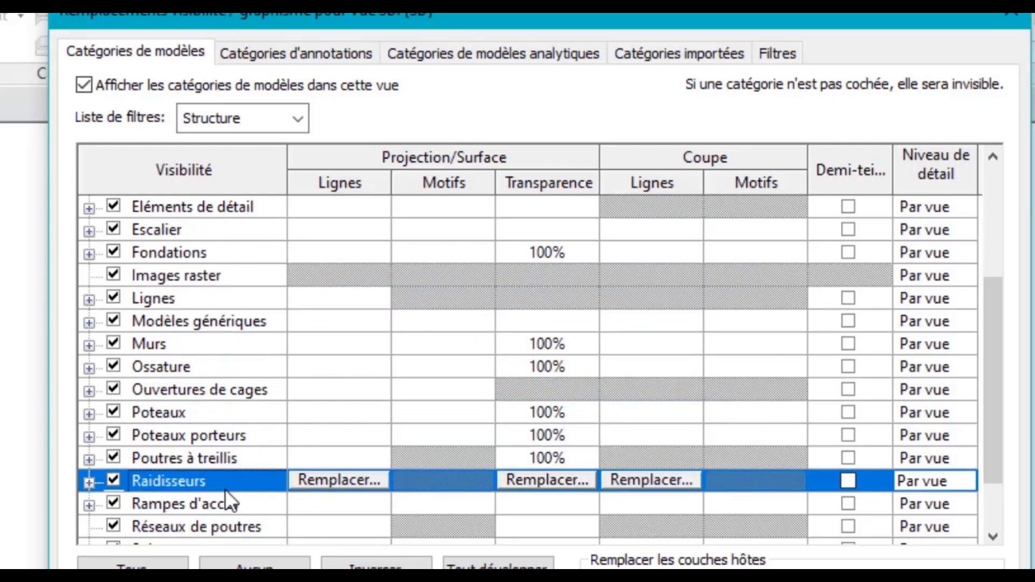
click(531, 480)
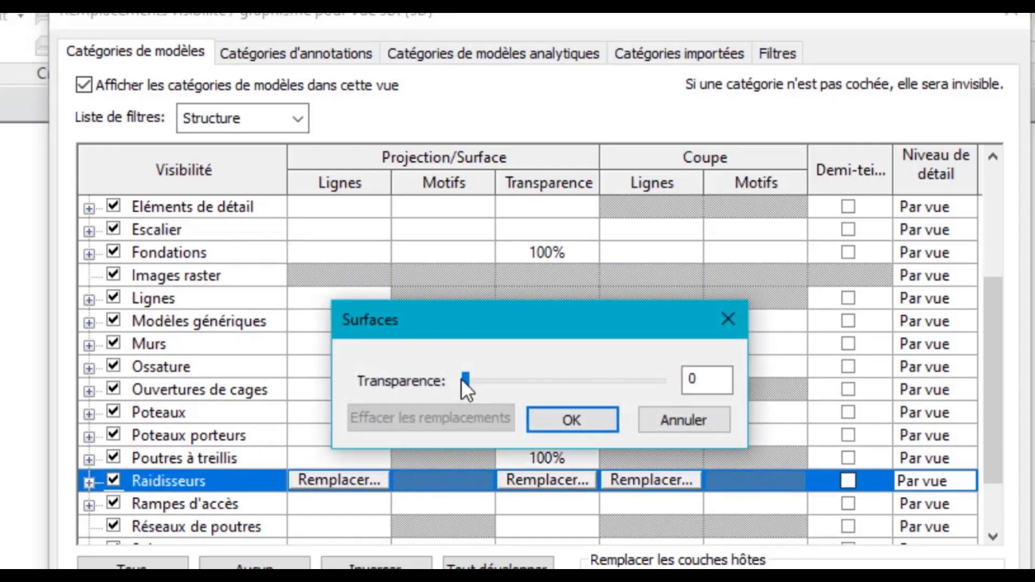
drag(461, 379, 667, 378)
click(542, 419)
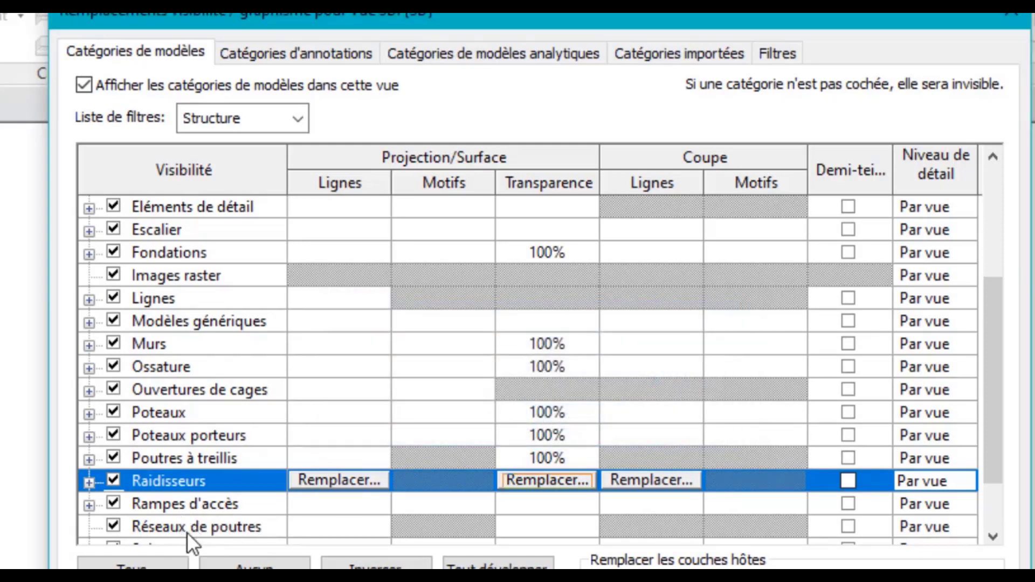
- Review the remaining structural model categories and apply the visibility and graphics overrides to the 3D view
scroll(202, 513, down, 1)
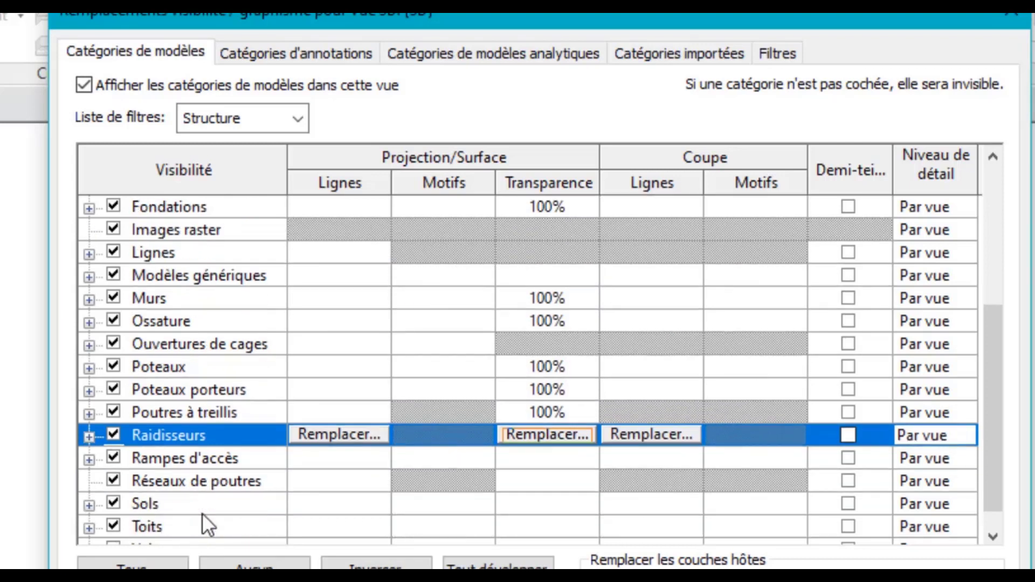
click(154, 501)
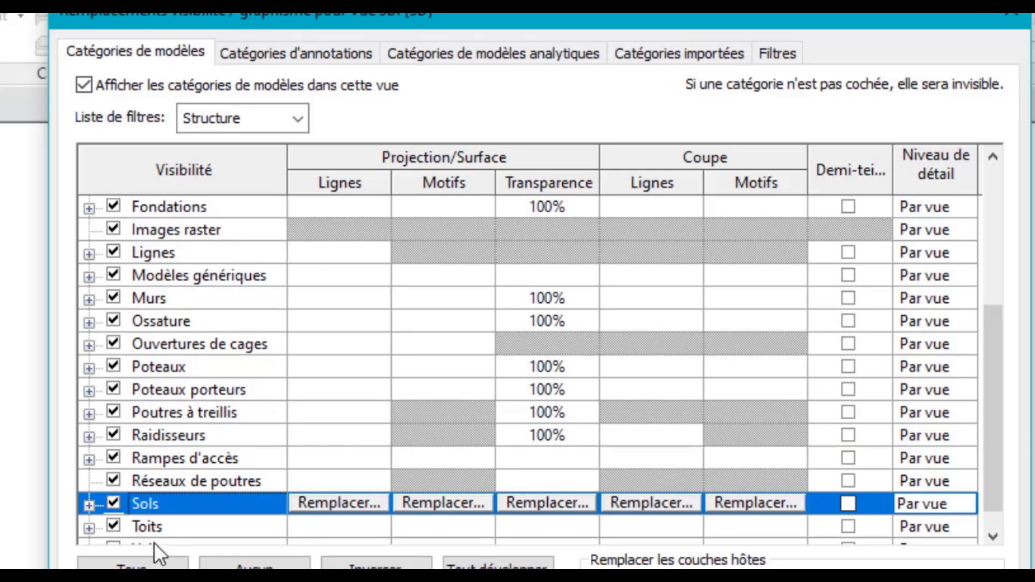
click(160, 527)
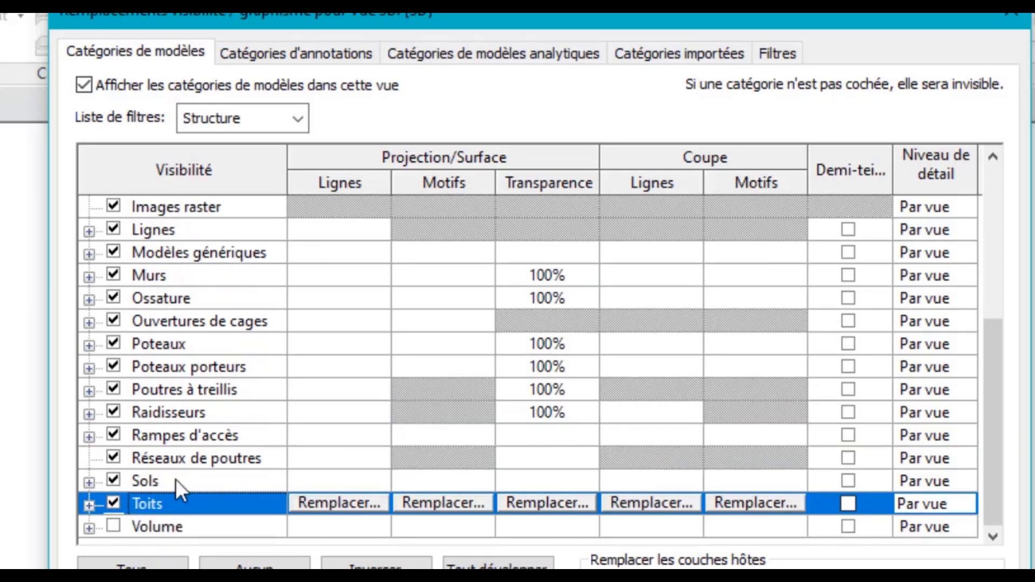
scroll(167, 471, up, 4)
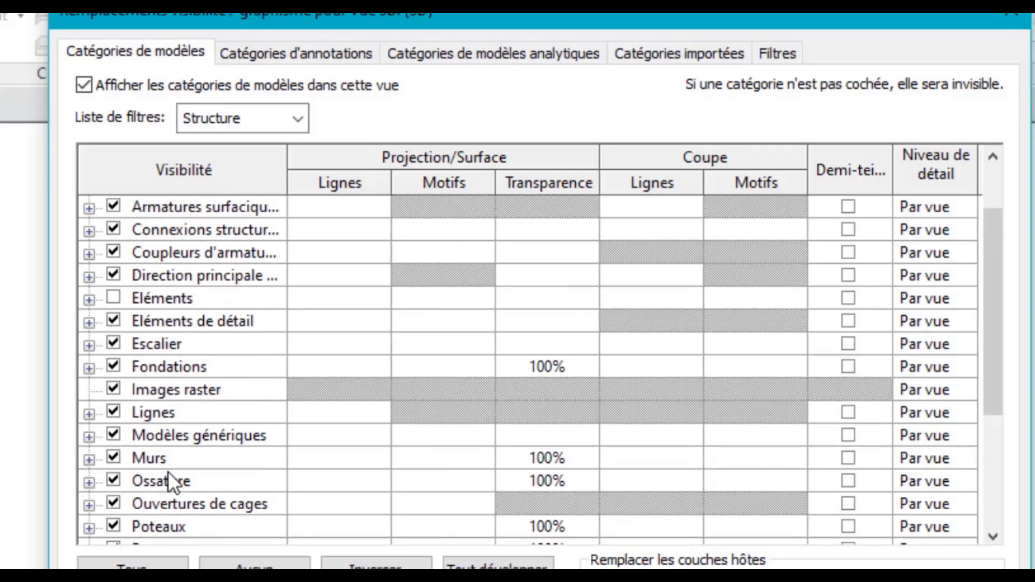
scroll(167, 471, up, 2)
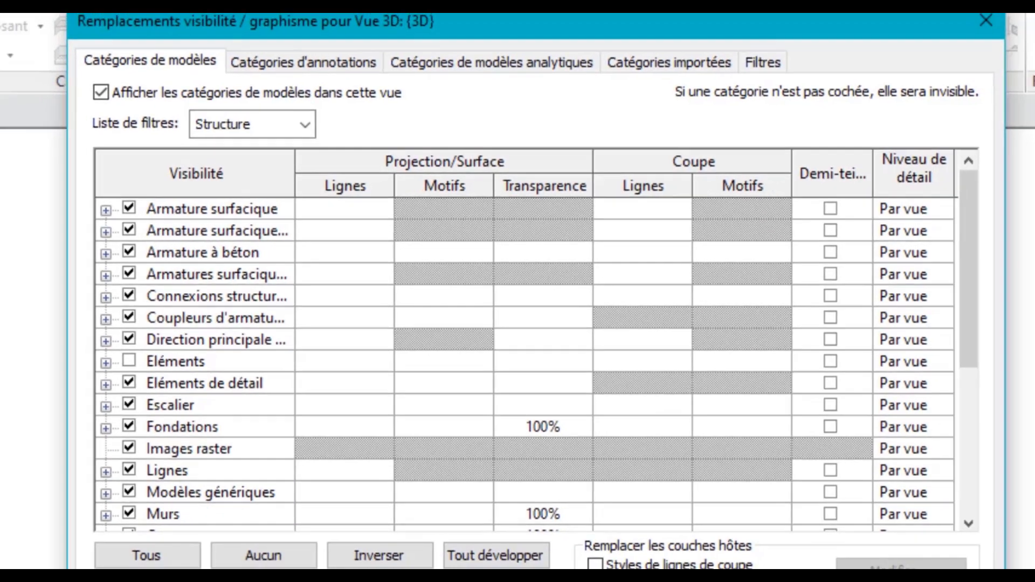
click(583, 535)
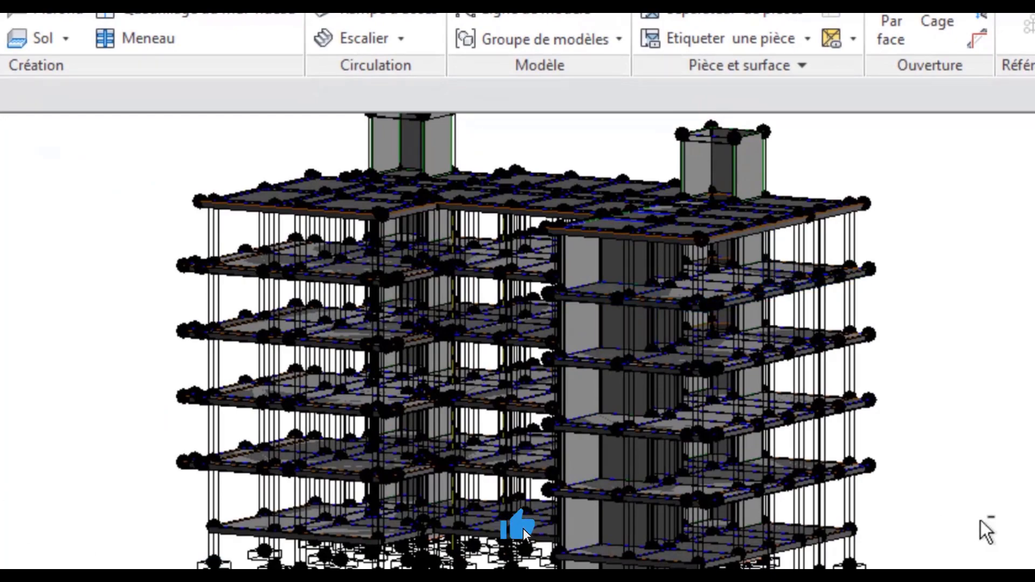
- Examine the analytical nodes, beams, columns, floors and walls of the building up close and from several angles in the 3D view
shift+middle_drag(987, 531, 1027, 519)
scroll(181, 338, up, 3)
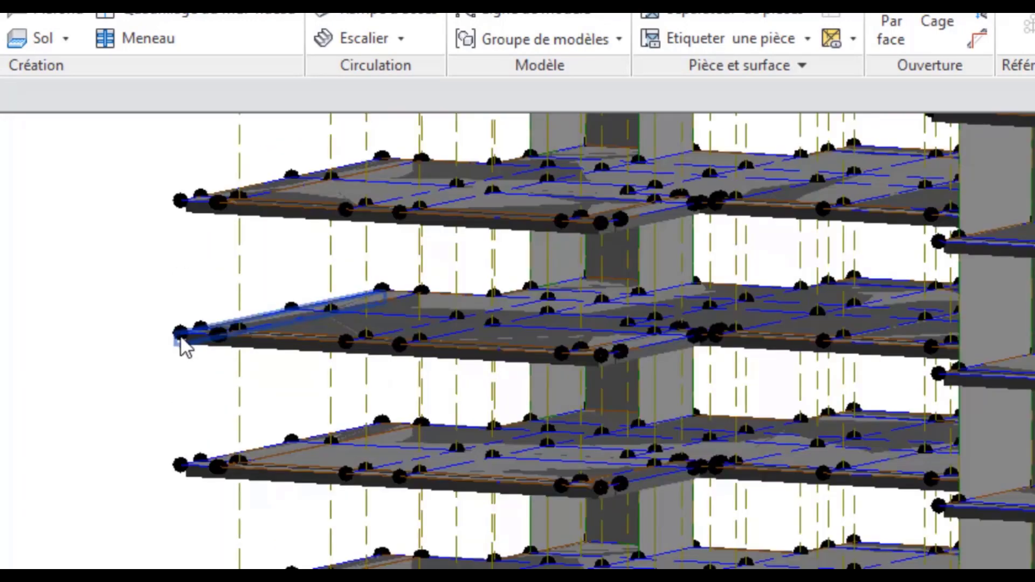
scroll(183, 342, up, 3)
scroll(191, 332, down, 3)
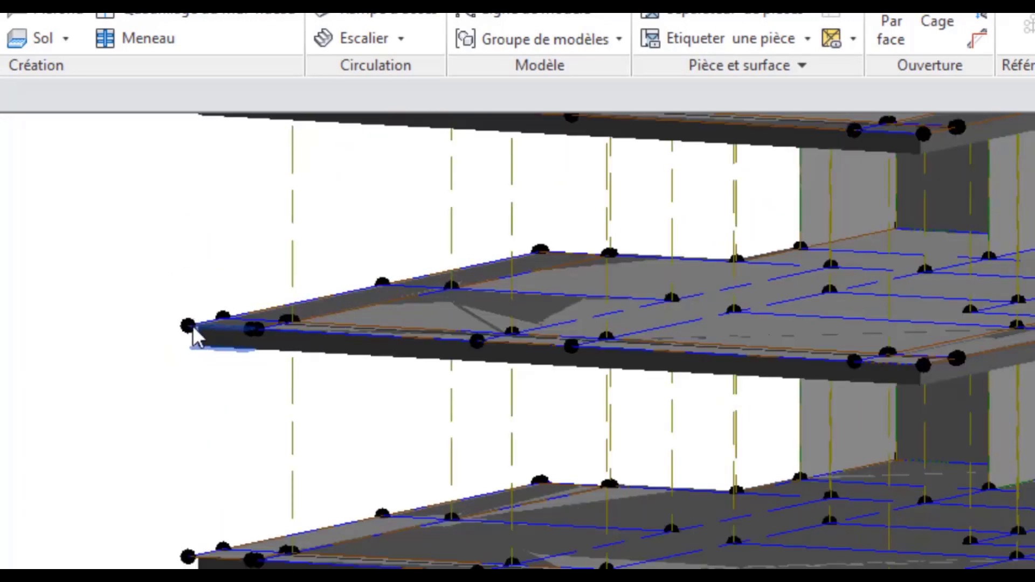
scroll(192, 325, down, 5)
scroll(226, 248, up, 1)
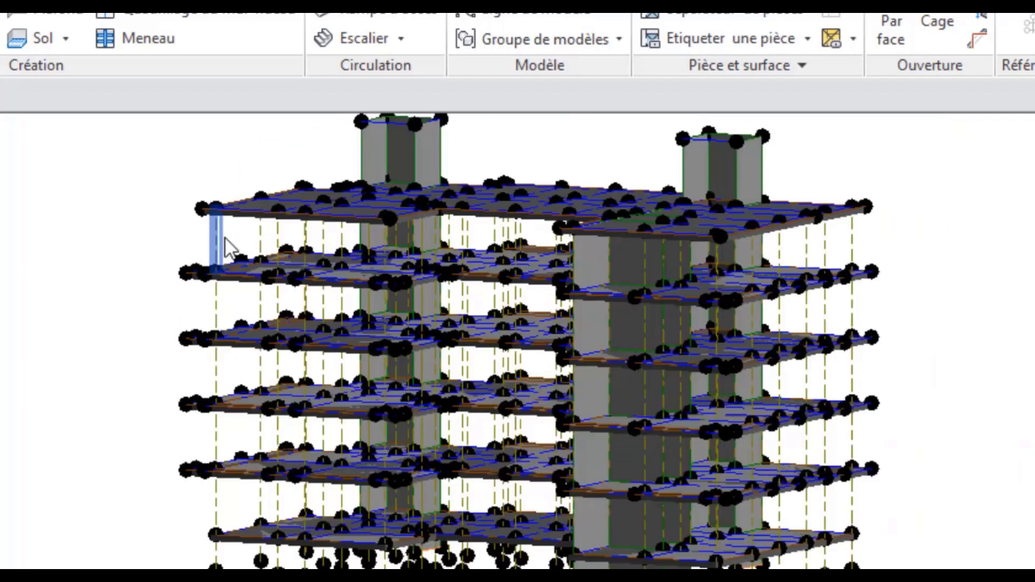
scroll(226, 248, up, 5)
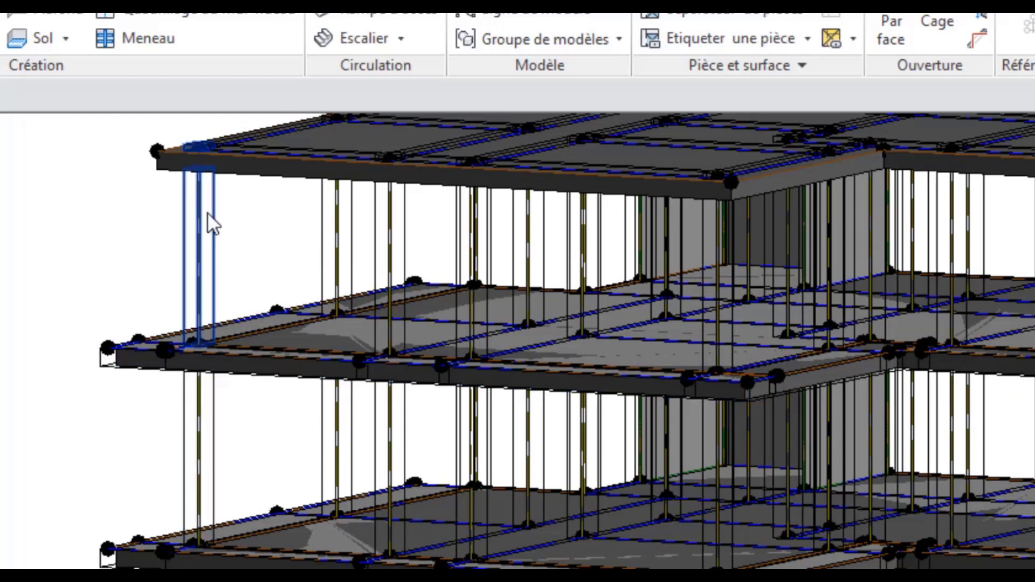
scroll(509, 300, down, 6)
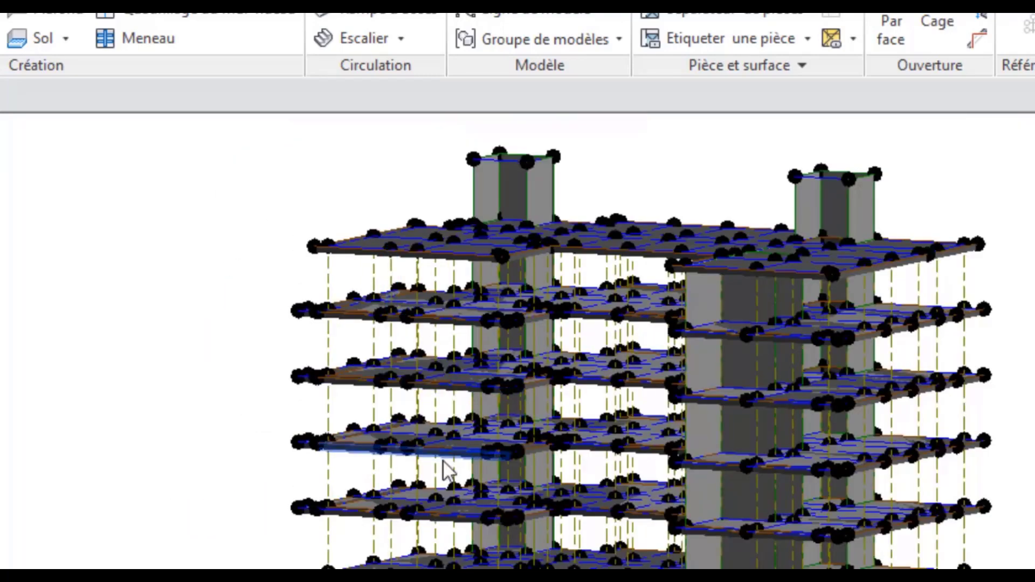
mouse_move(143, 377)
shift+middle_down()
mouse_move(153, 400)
mouse_move(248, 421)
mouse_move(305, 345)
mouse_move(303, 338)
mouse_move(157, 377)
shift+middle_up()
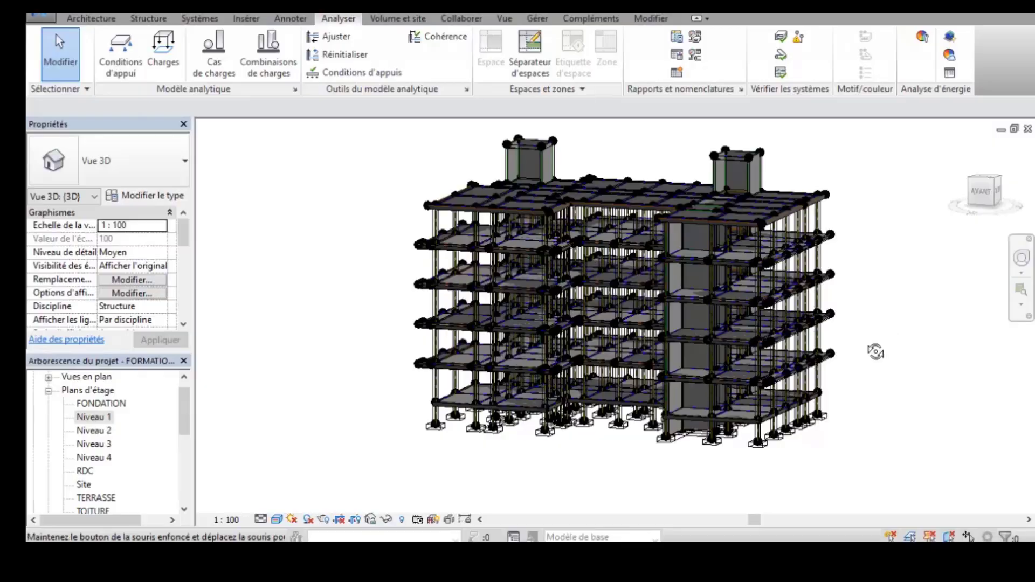
shift+middle_drag(875, 351, 839, 331)
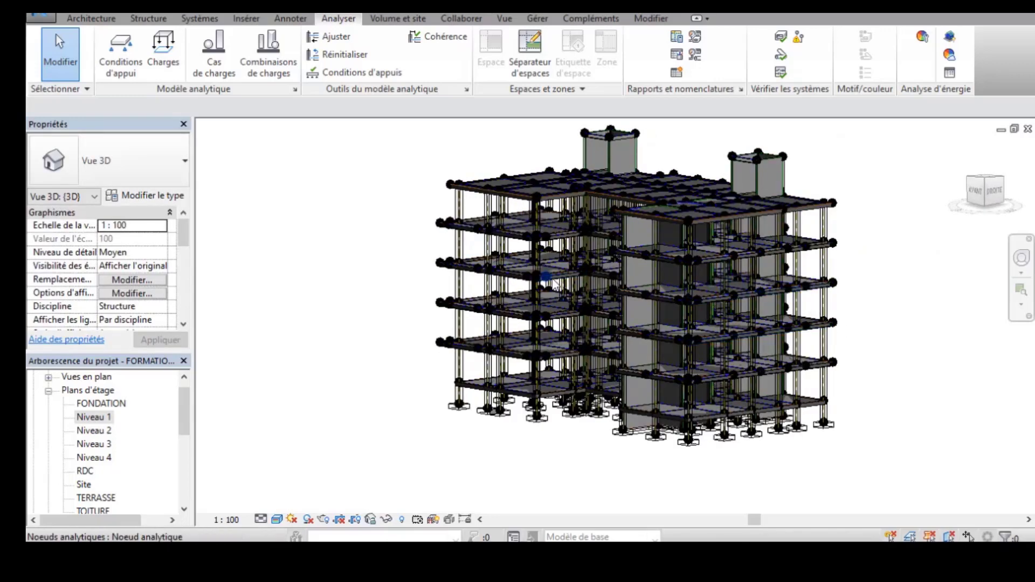